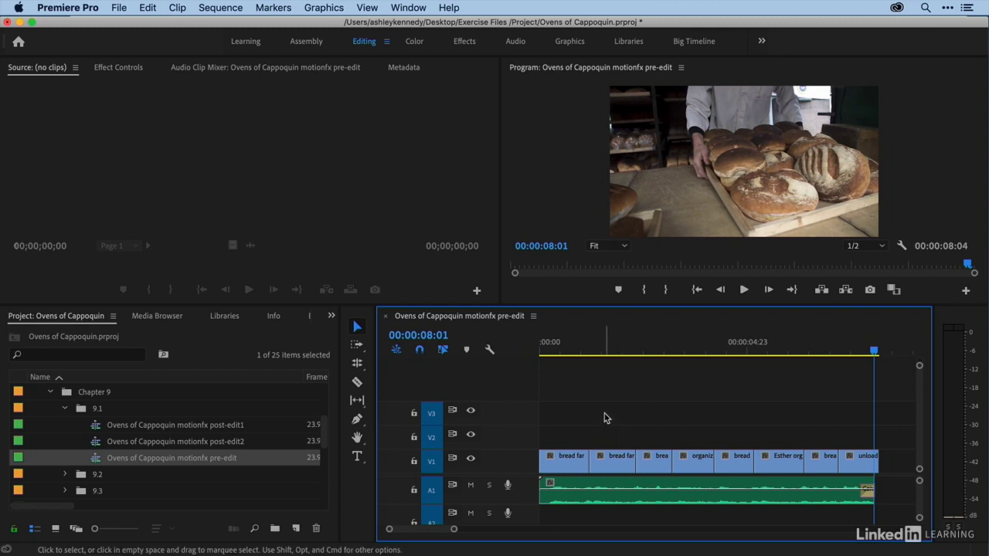
pyautogui.moveTo(605, 413); pyautogui.dragTo(854, 472)
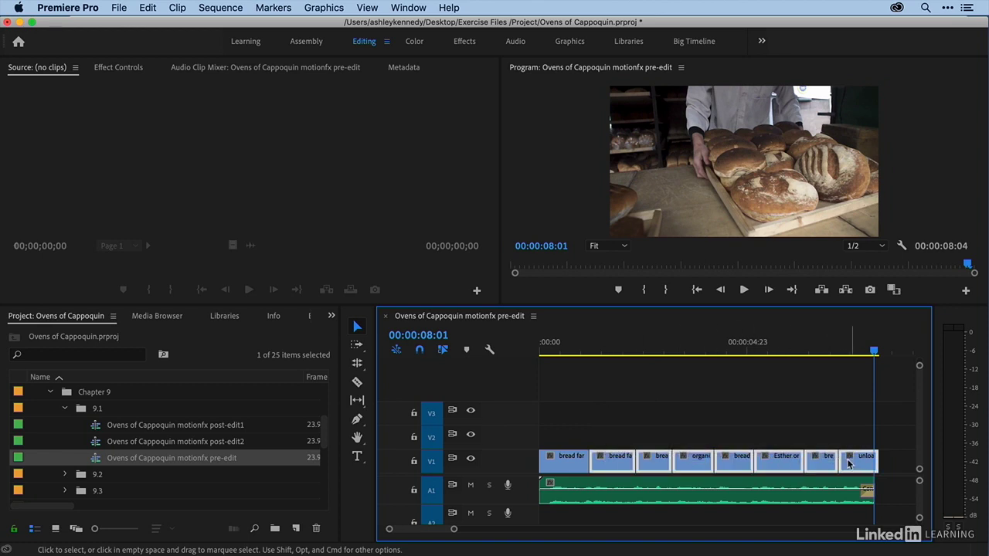
pyautogui.moveTo(789, 464); pyautogui.dragTo(790, 449)
pyautogui.press('super+z')
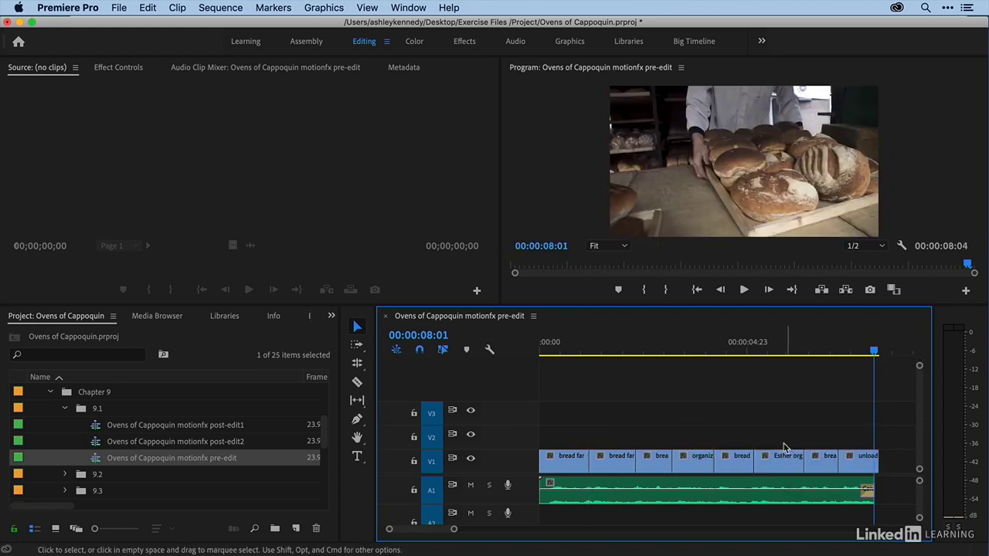
# Move every video clip after the first up to V2 and extend the first V1 clip to the end of the sequence
pyautogui.moveTo(603, 436); pyautogui.dragTo(850, 458)
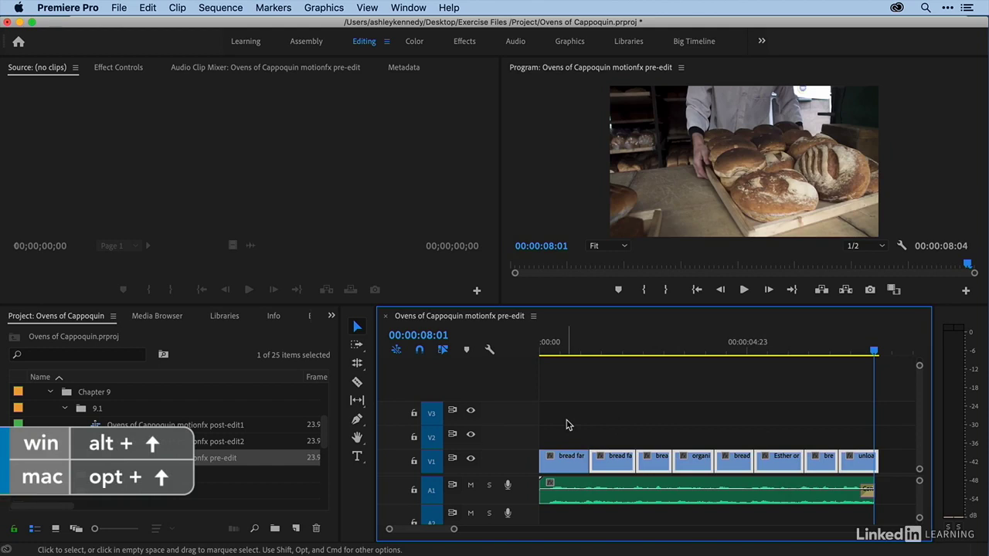
pyautogui.hotkey('alt', 'Up')
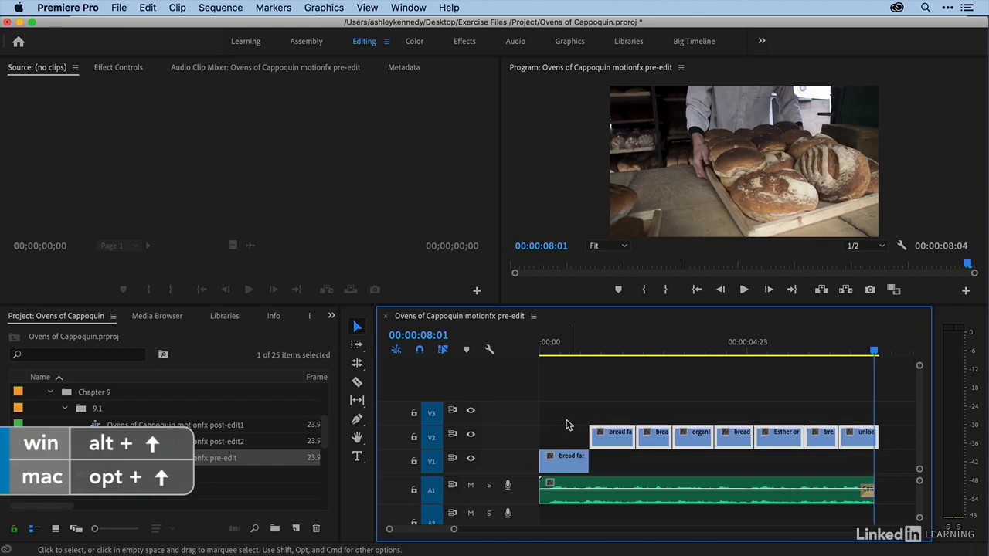
pyautogui.moveTo(588, 461); pyautogui.dragTo(873, 460)
# Move the clips after the first one on V2 up to V3 and extend the remaining V2 clip to the sequence's end
pyautogui.moveTo(648, 401); pyautogui.dragTo(859, 438)
pyautogui.hotkey('alt', 'Up')
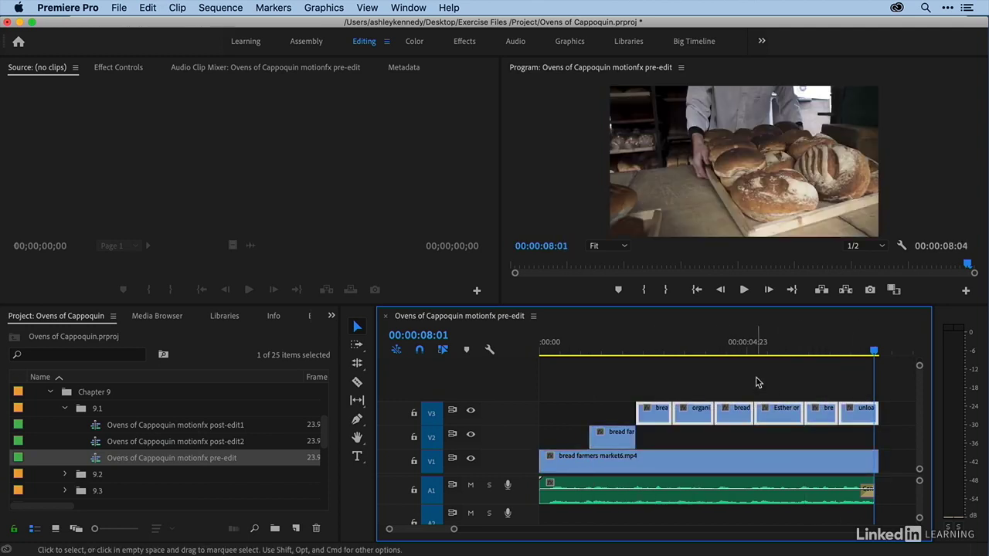
pyautogui.moveTo(634, 435); pyautogui.dragTo(878, 435)
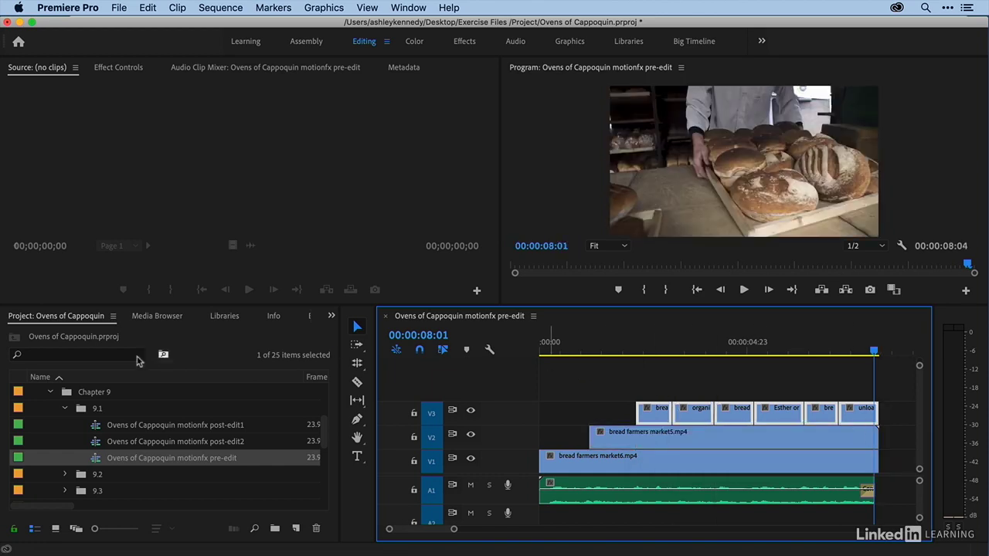
# Open the sequence Ovens of Cappoquin motionfx post-edit1 and play its stacked clips from near the beginning
pyautogui.doubleClick(99, 427)
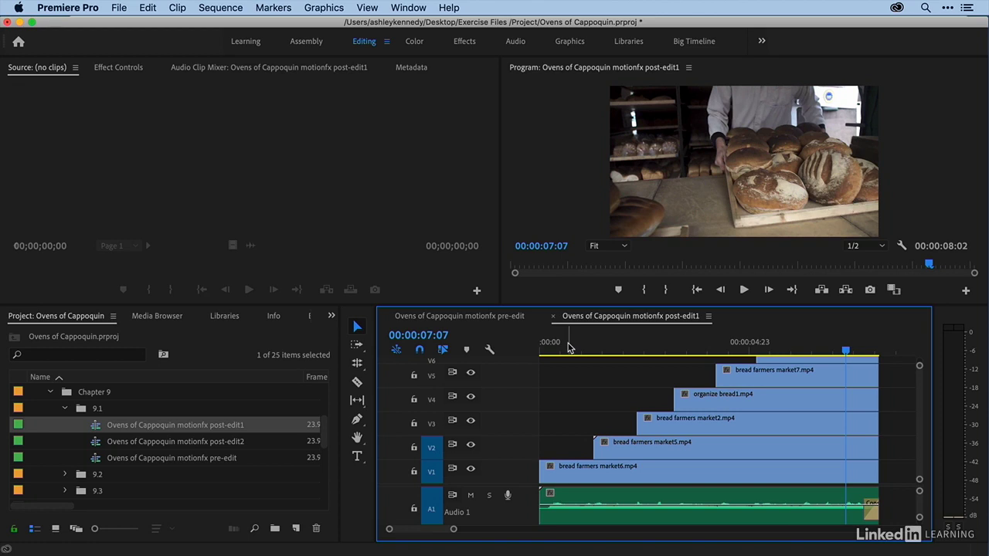
pyautogui.click(545, 350)
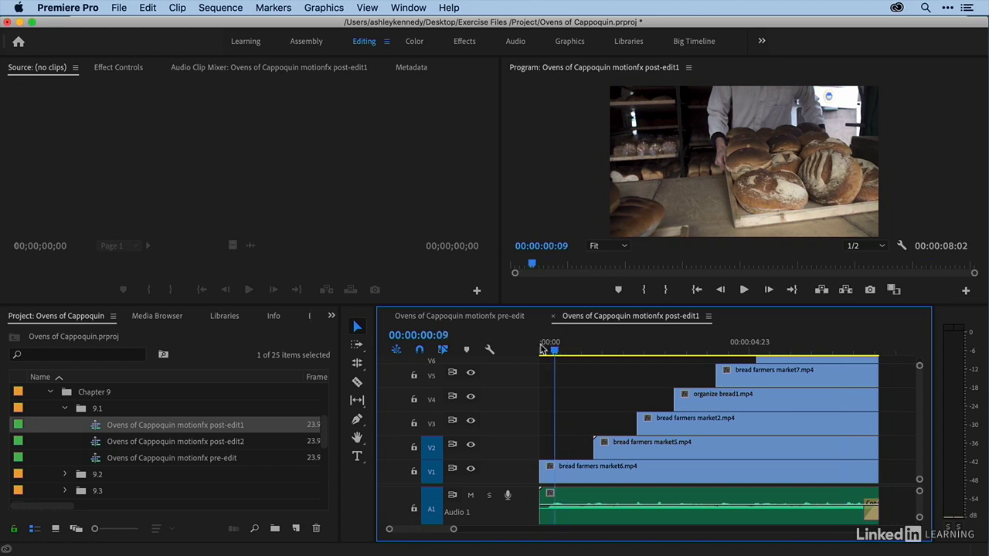
pyautogui.press('space')
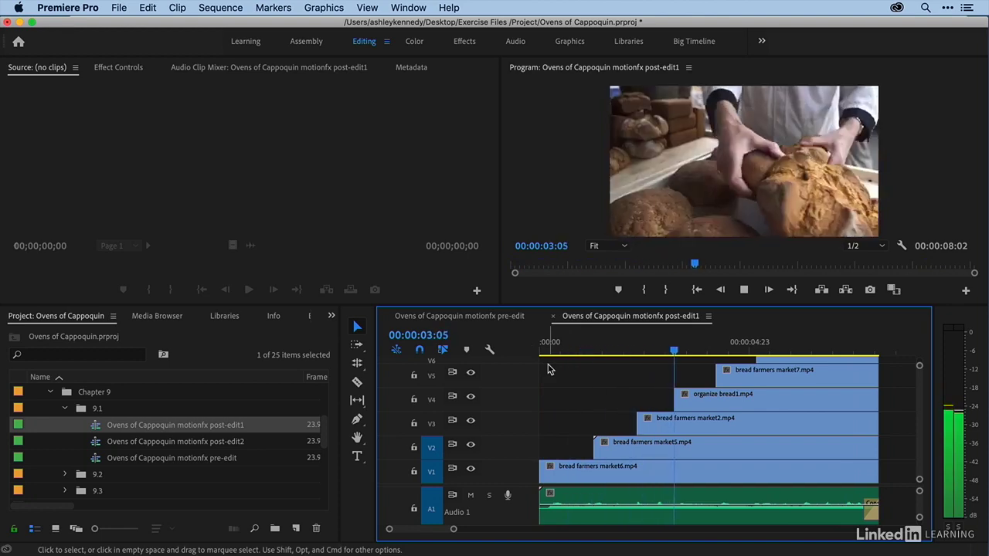
pyautogui.press('space')
# Park the playhead at the sequence start and show the Motion settings of the bread farmers market6.mp4 clip on V1
pyautogui.click(547, 351)
pyautogui.moveTo(547, 351); pyautogui.dragTo(539, 351)
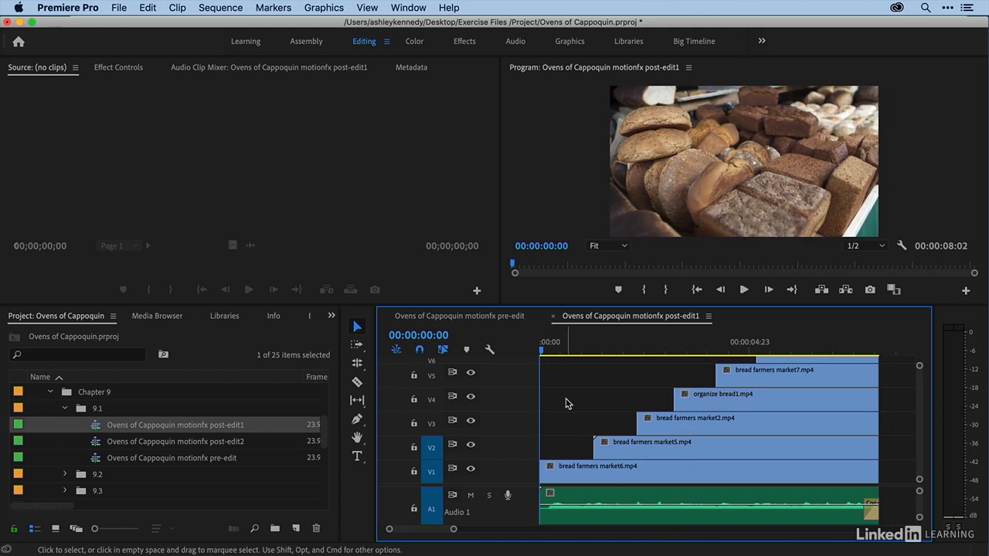
pyautogui.click(566, 475)
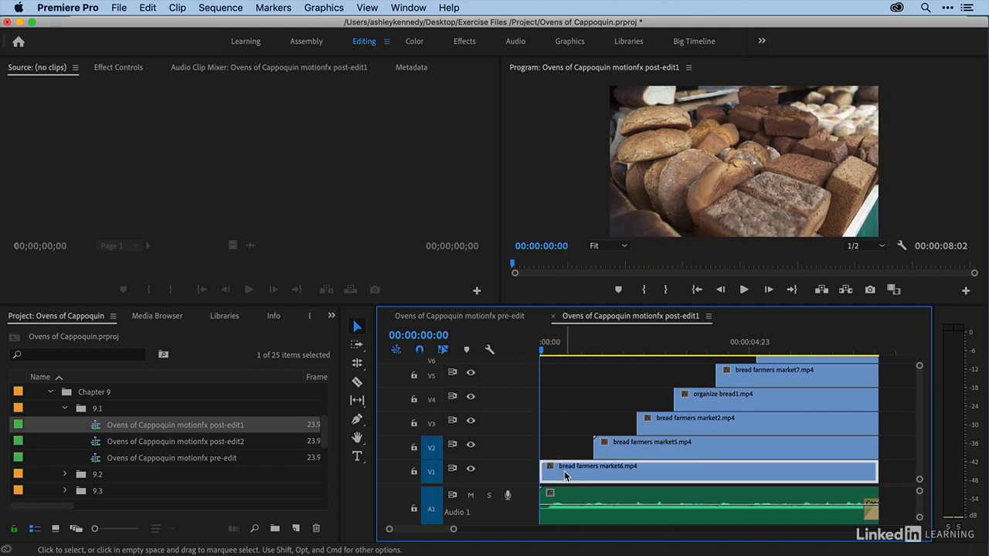
pyautogui.click(115, 70)
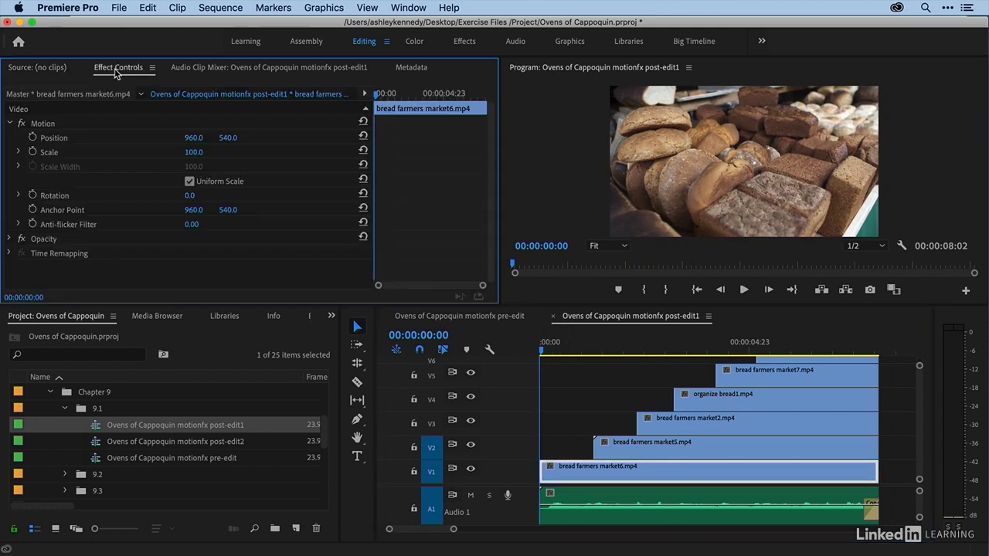
pyautogui.click(10, 125)
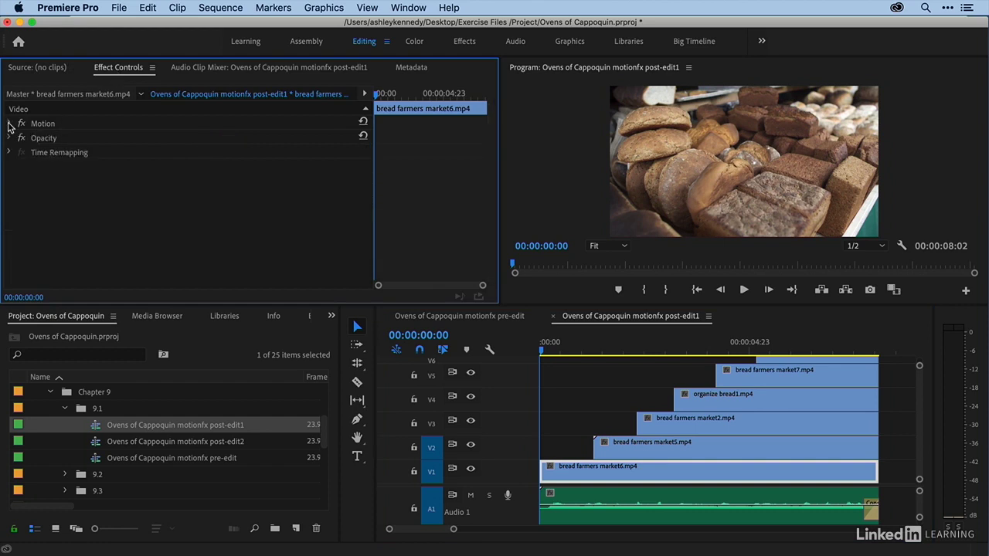
pyautogui.click(10, 125)
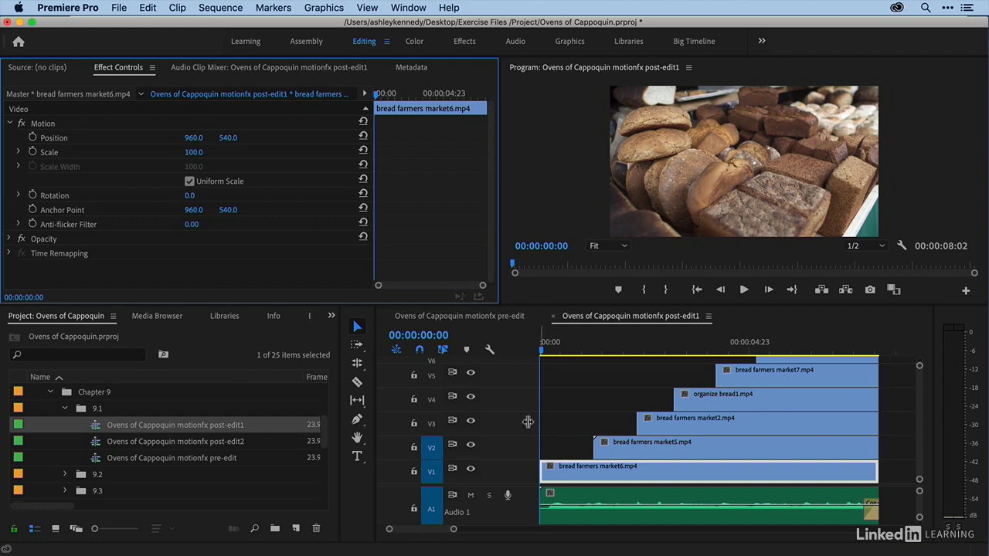
# Try scaling the V1 clip to 126 and shifting its position, and reset both parameters
pyautogui.moveTo(191, 153); pyautogui.dragTo(174, 138)
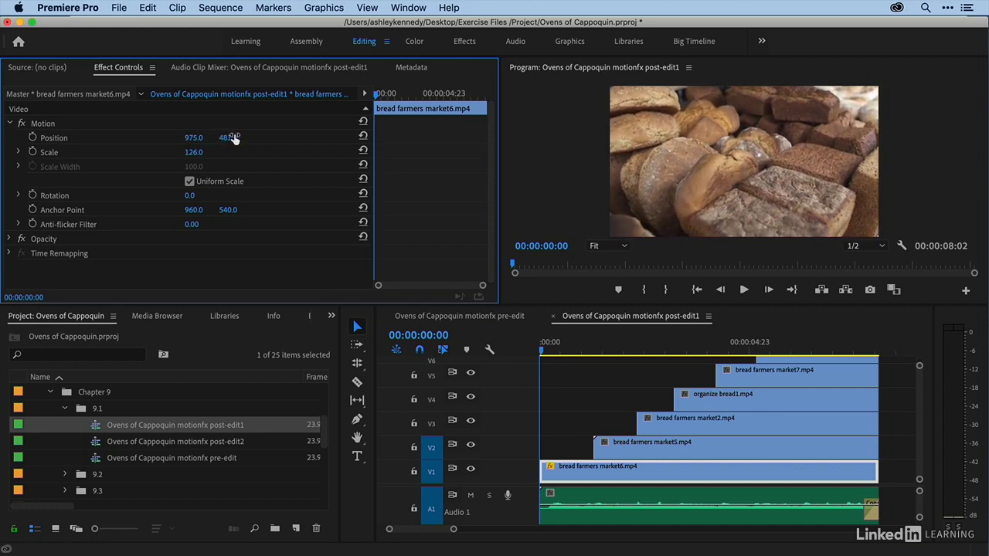
pyautogui.click(364, 135)
pyautogui.click(363, 152)
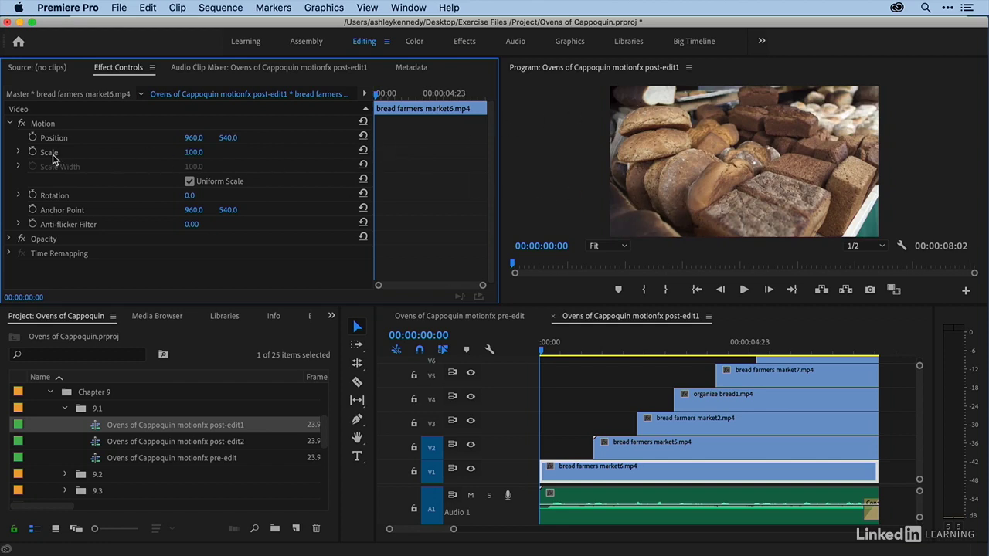
# Set the scale of the bread farmers market6.mp4 clip to 25
pyautogui.click(197, 153)
pyautogui.write('25')
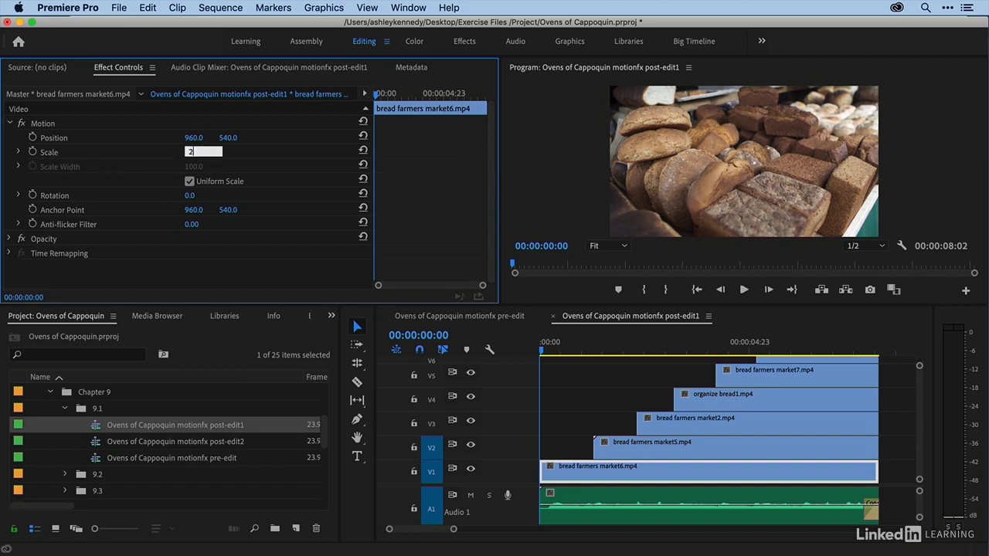
pyautogui.press('Return')
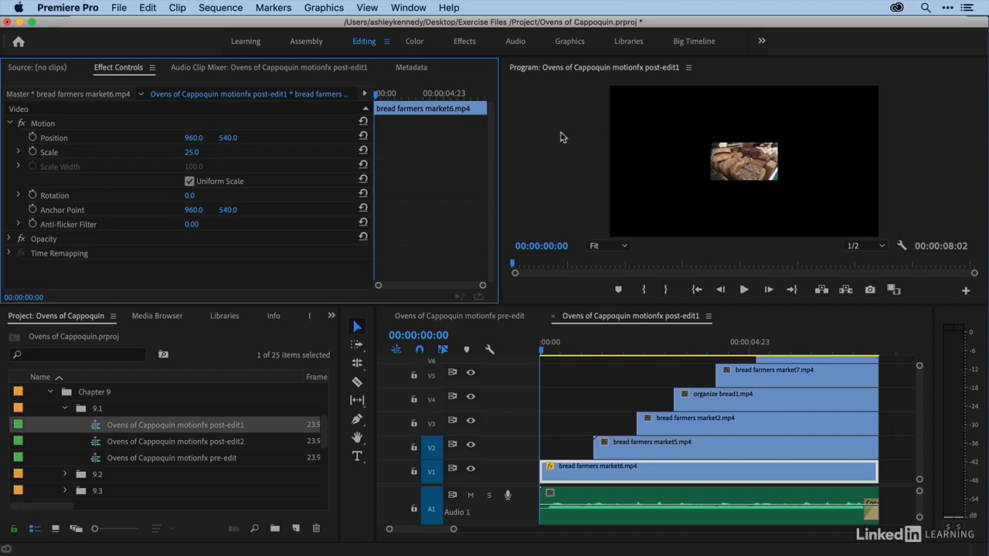
# Move the scaled-down clip freehand into the frame's upper-left area, at a position of about 343, 246
pyautogui.moveTo(195, 139); pyautogui.dragTo(14, 139)
pyautogui.moveTo(196, 140); pyautogui.dragTo(154, 138)
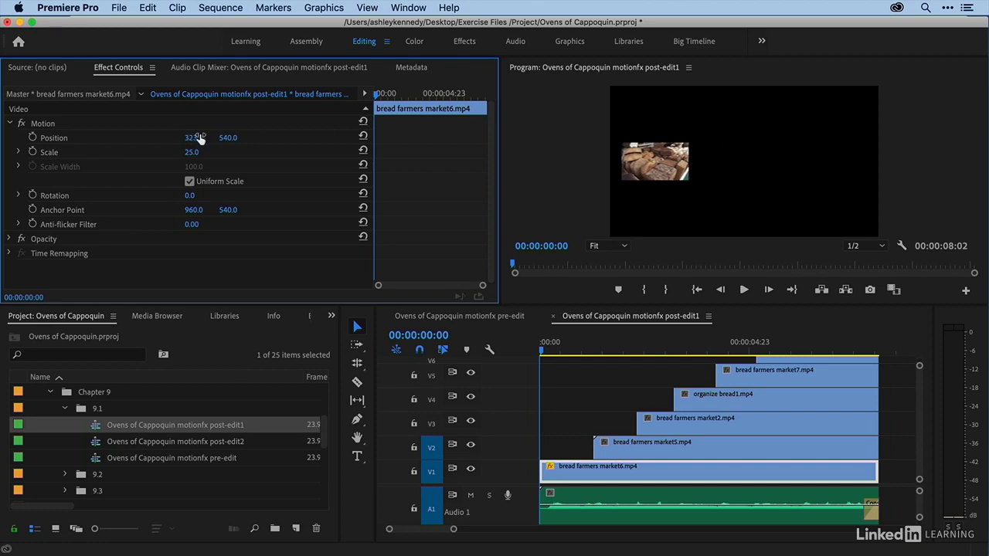
pyautogui.click(649, 166)
pyautogui.moveTo(648, 167); pyautogui.dragTo(652, 129)
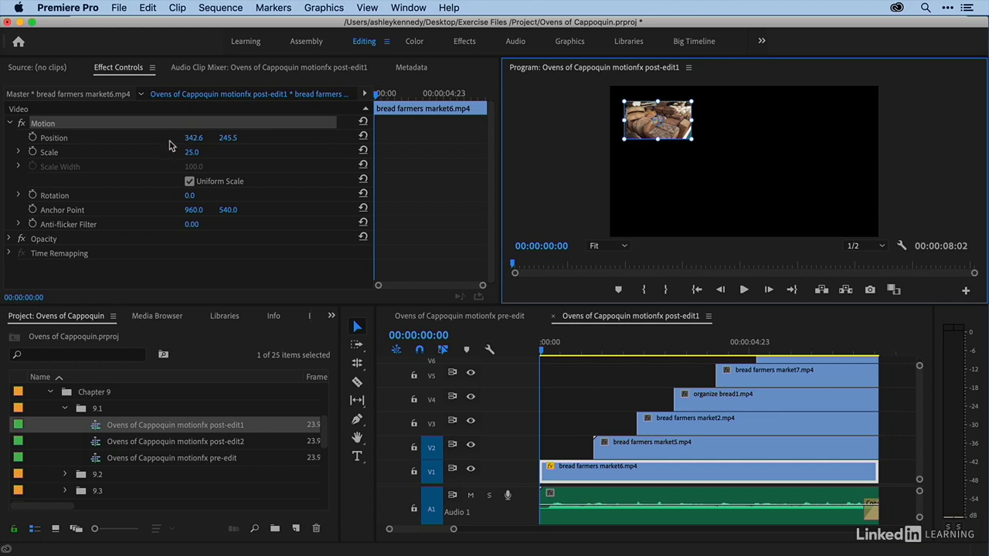
# Set the position of the bread farmers market6.mp4 clip to exactly 330, 210
pyautogui.click(194, 137)
pyautogui.write('3')
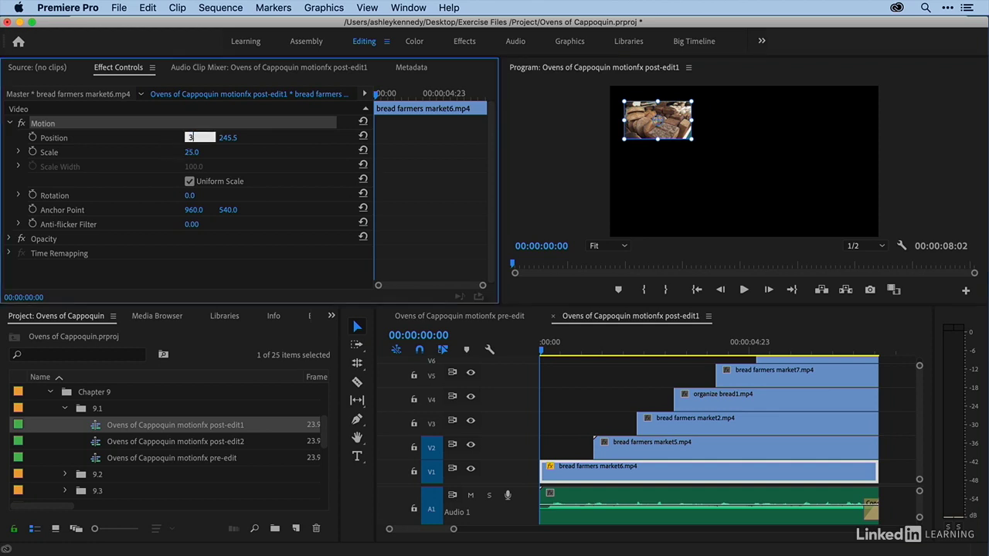
pyautogui.write('30')
pyautogui.click(232, 137)
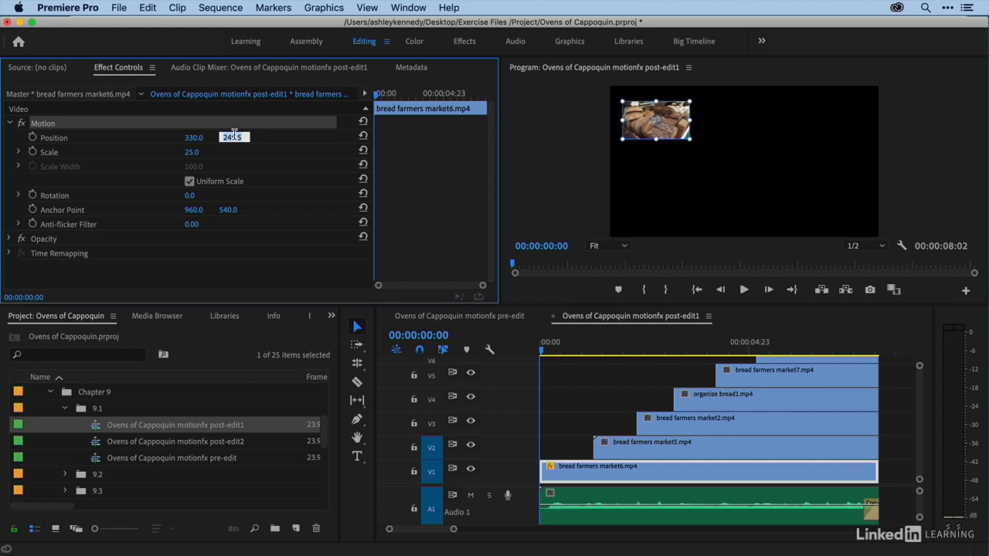
pyautogui.write('210')
pyautogui.press('Return')
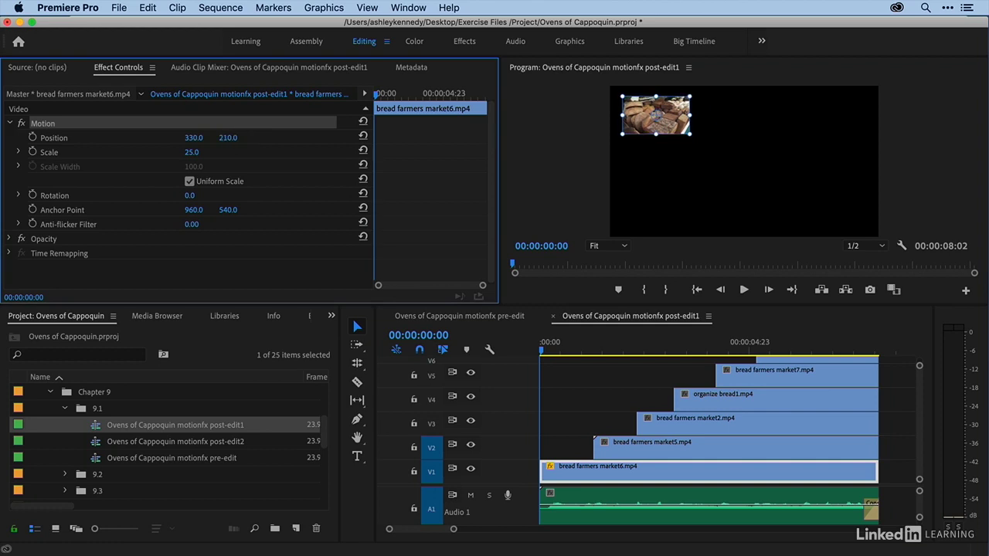
# Copy the bread farmers market6.mp4 clip on V1 as the source for its motion attributes
pyautogui.click(614, 350)
pyautogui.click(618, 447)
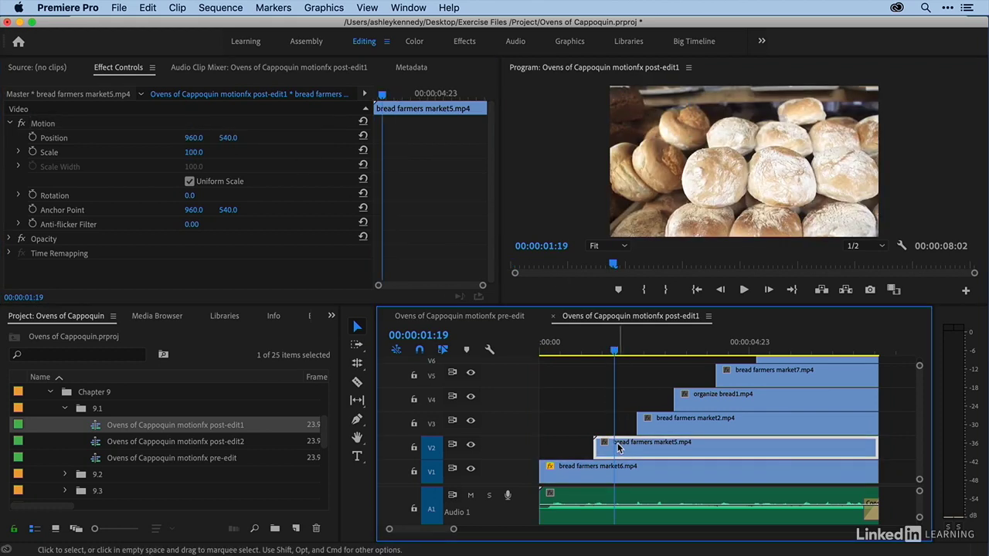
pyautogui.click(558, 350)
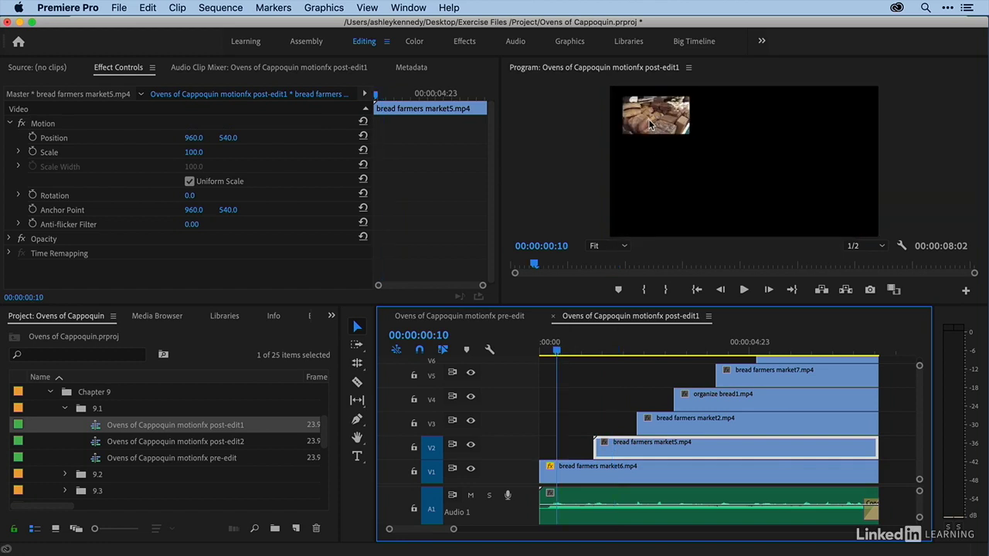
pyautogui.click(568, 476)
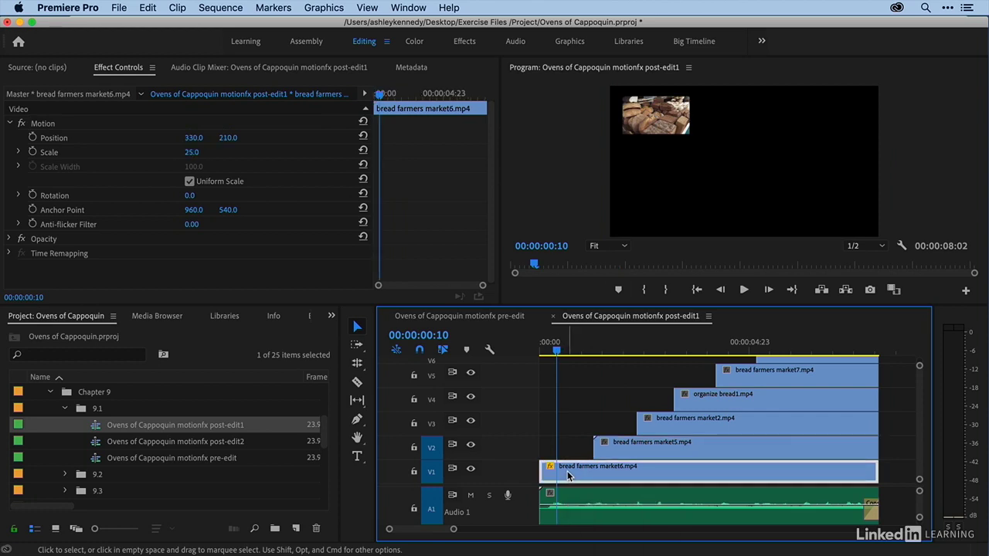
pyautogui.press('super+c')
# Paste only the Motion attributes onto the bread farmers market5.mp4 clip on V2, leaving out Opacity and Time Remapping
pyautogui.click(613, 345)
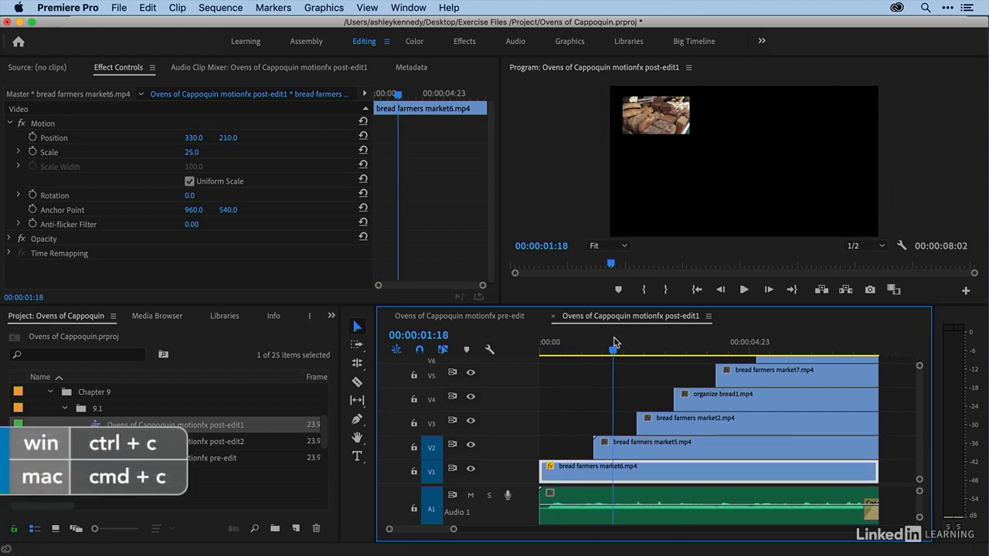
pyautogui.click(615, 453)
pyautogui.click(149, 8)
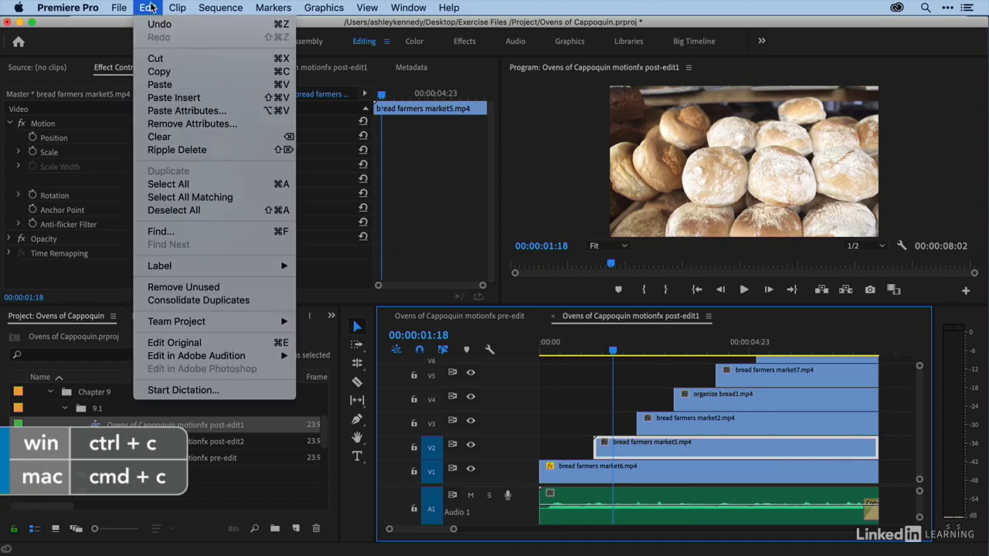
pyautogui.click(154, 113)
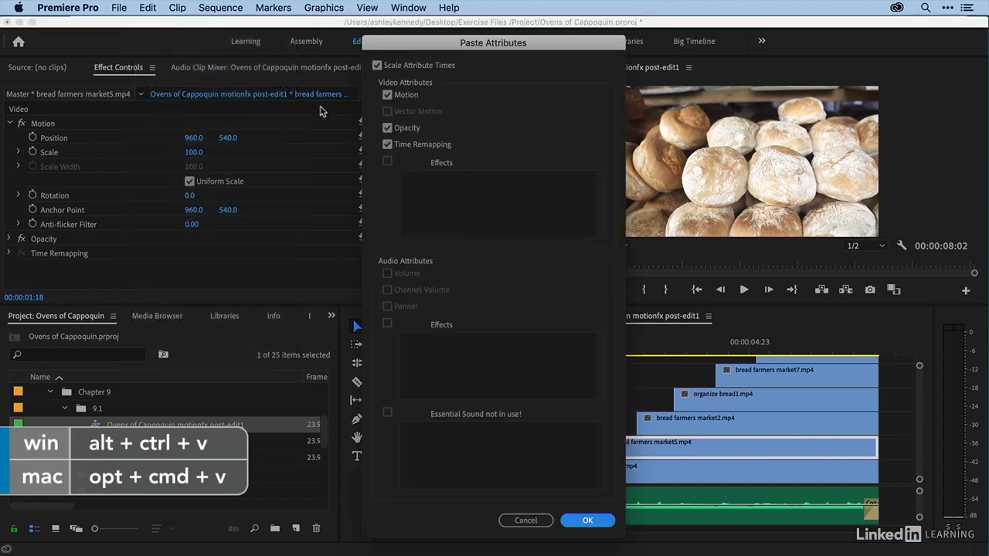
pyautogui.click(388, 128)
pyautogui.click(387, 145)
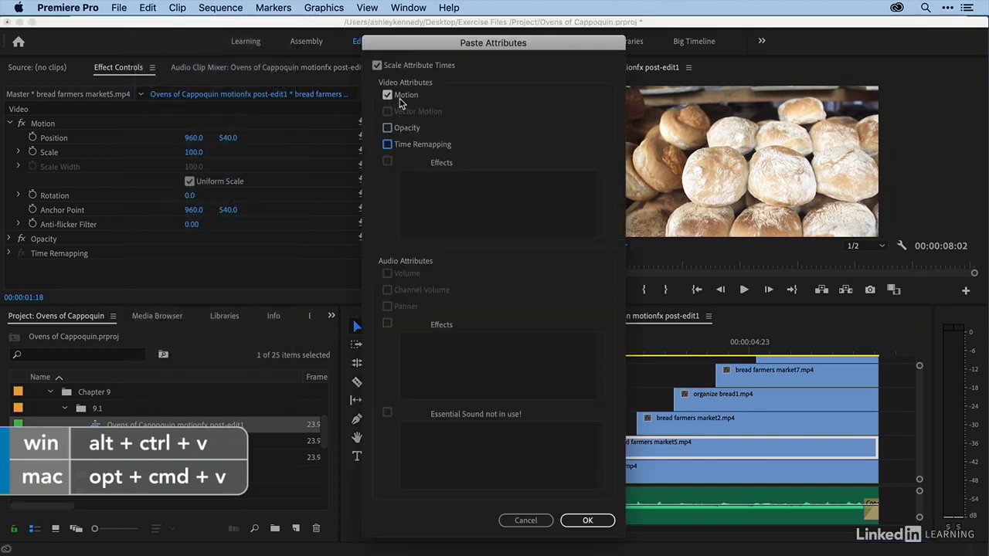
pyautogui.click(585, 522)
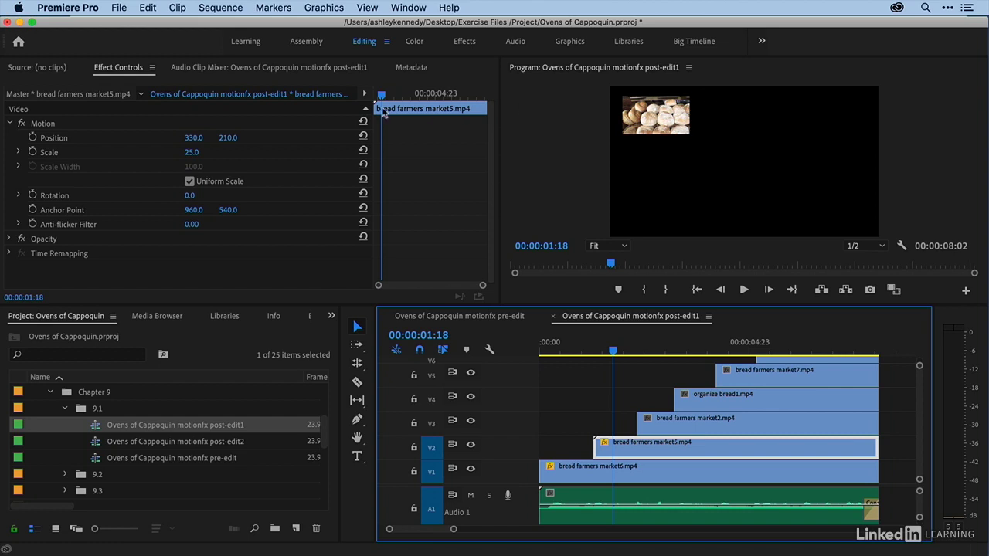
# Set the horizontal position of the bread farmers market5.mp4 clip to 960
pyautogui.click(193, 138)
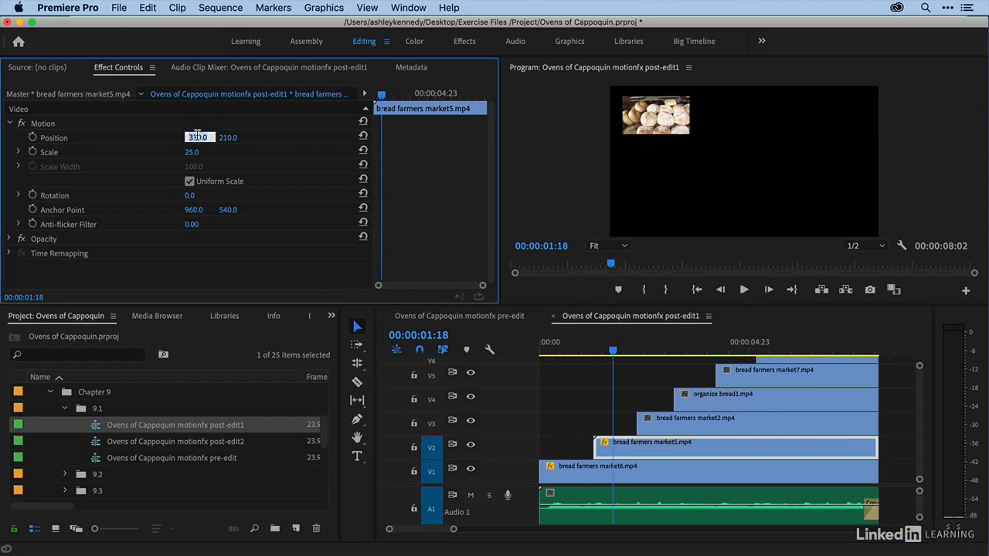
pyautogui.write('960')
pyautogui.press('Return')
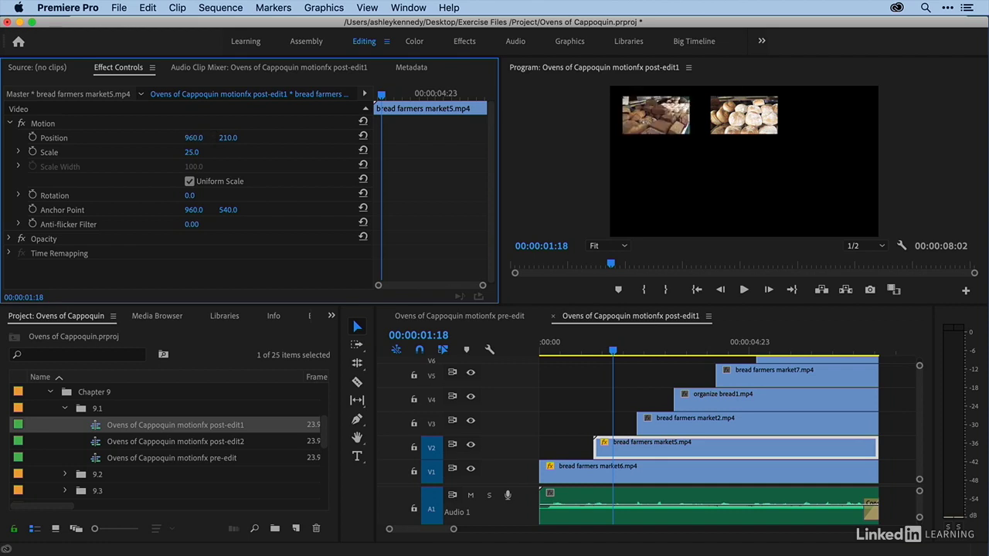
# Paste only the Motion attributes onto the bread farmers market2.mp4 clip on V3 and set its horizontal position to 1590
pyautogui.click(653, 350)
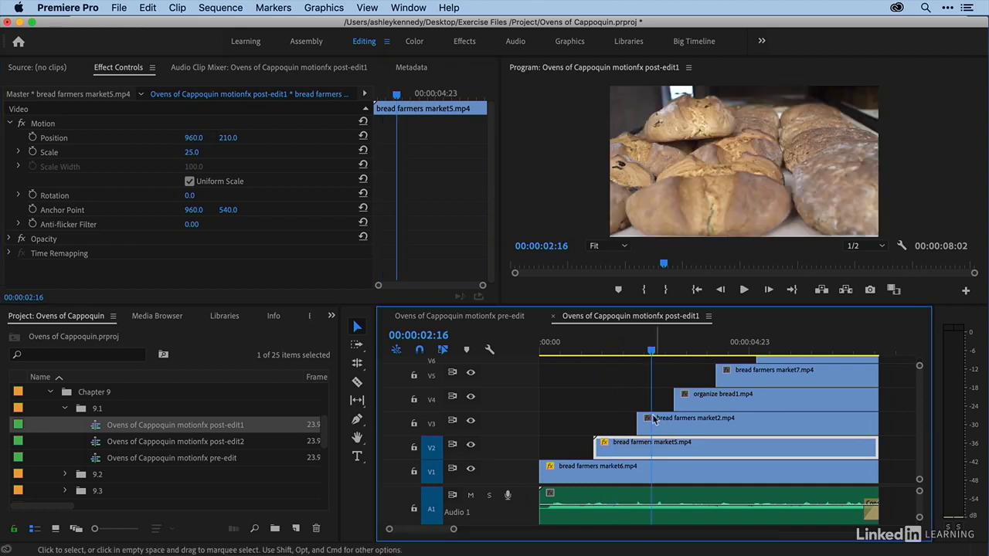
pyautogui.click(651, 423)
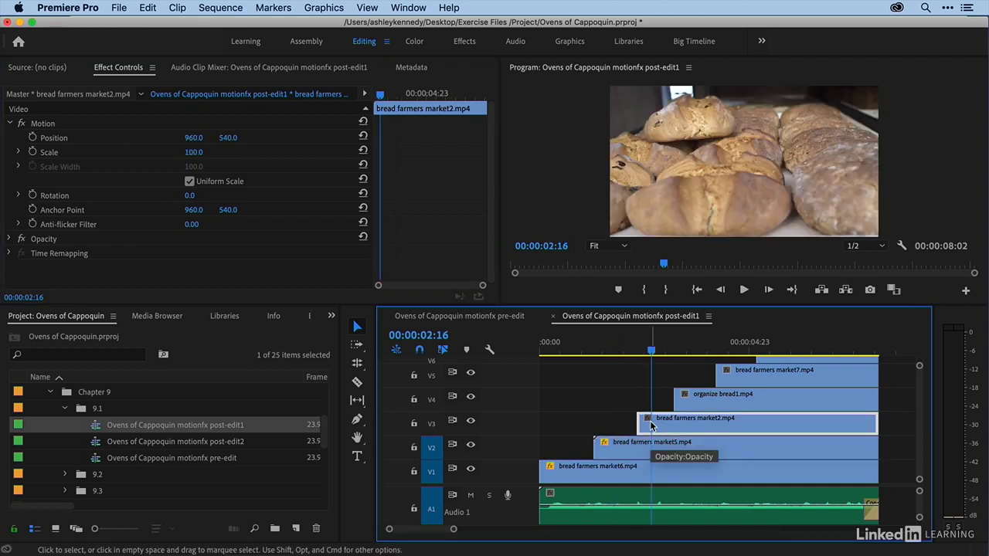
pyautogui.press('super+alt+v')
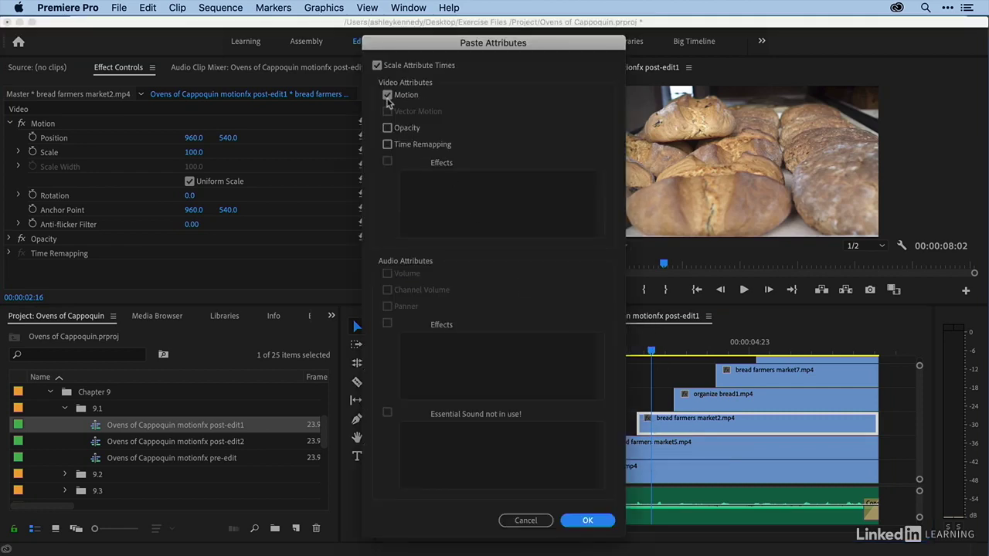
pyautogui.click(587, 521)
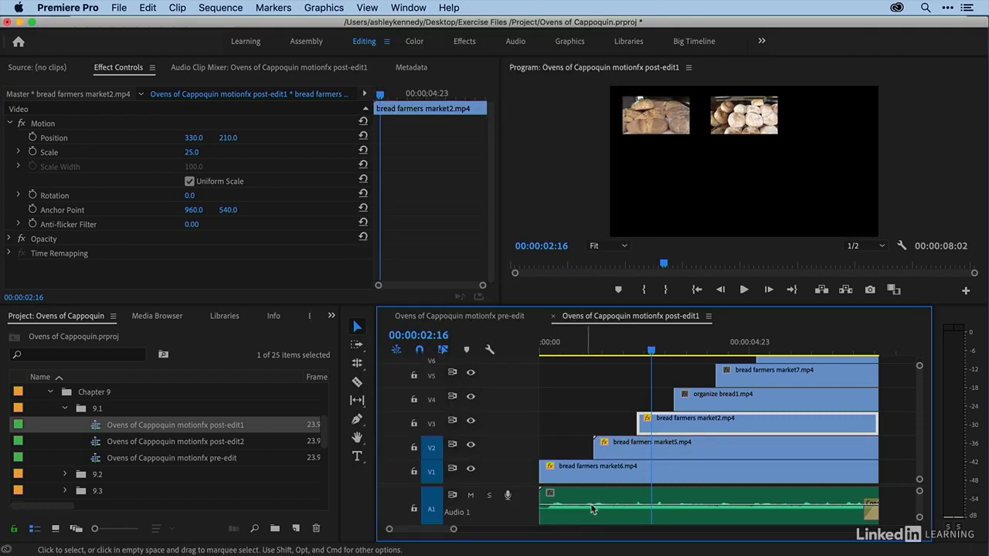
pyautogui.click(198, 137)
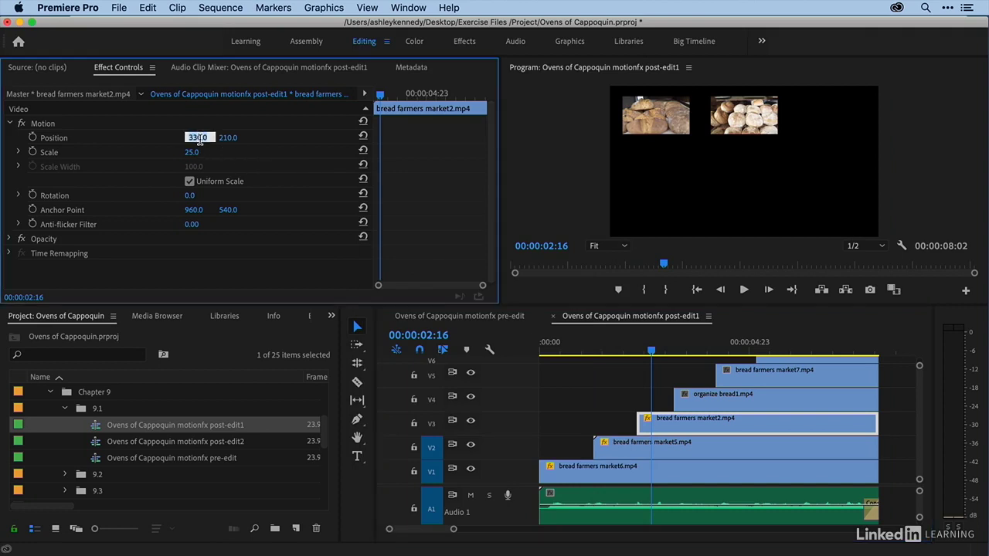
pyautogui.write('1590')
pyautogui.press('Return')
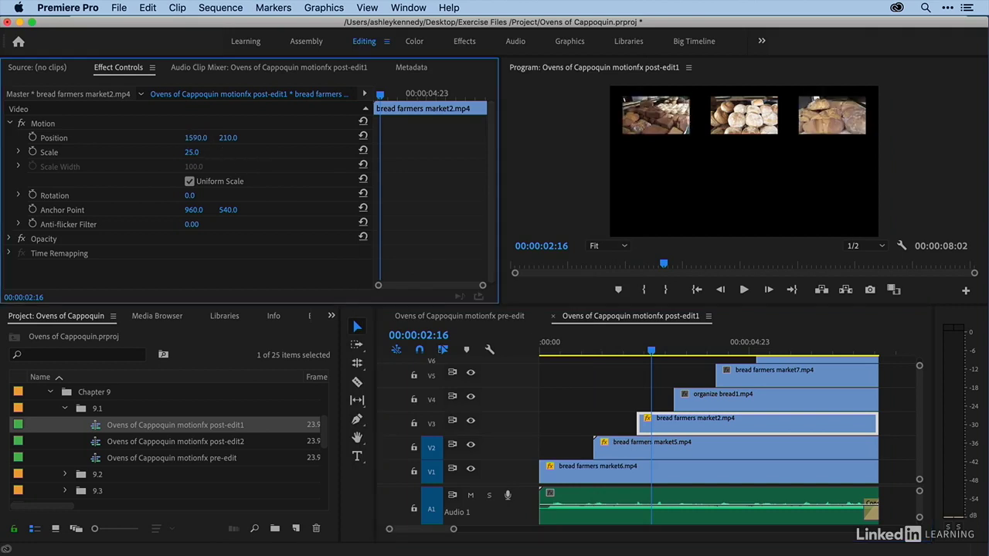
# Copy the bread farmers market2.mp4 clip on V3 and paste its Motion attributes onto the organize bread1.mp4 clip on V4
pyautogui.click(696, 352)
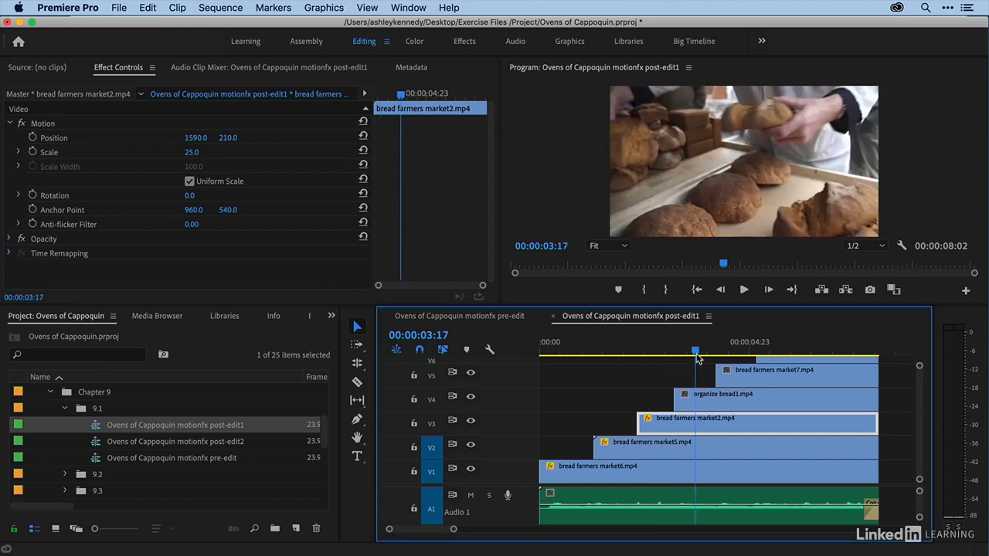
pyautogui.click(658, 350)
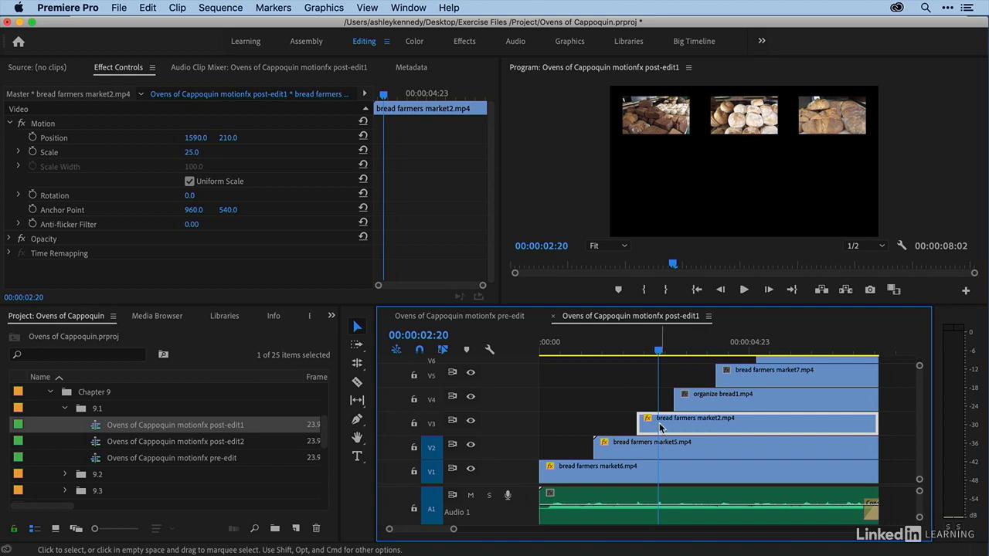
pyautogui.click(695, 399)
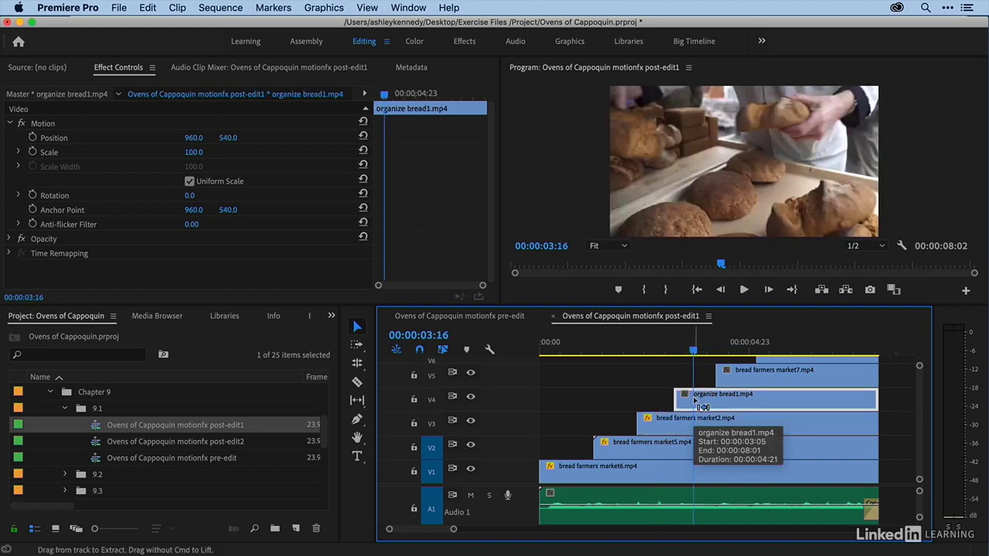
pyautogui.press('super+alt+v')
pyautogui.click(587, 521)
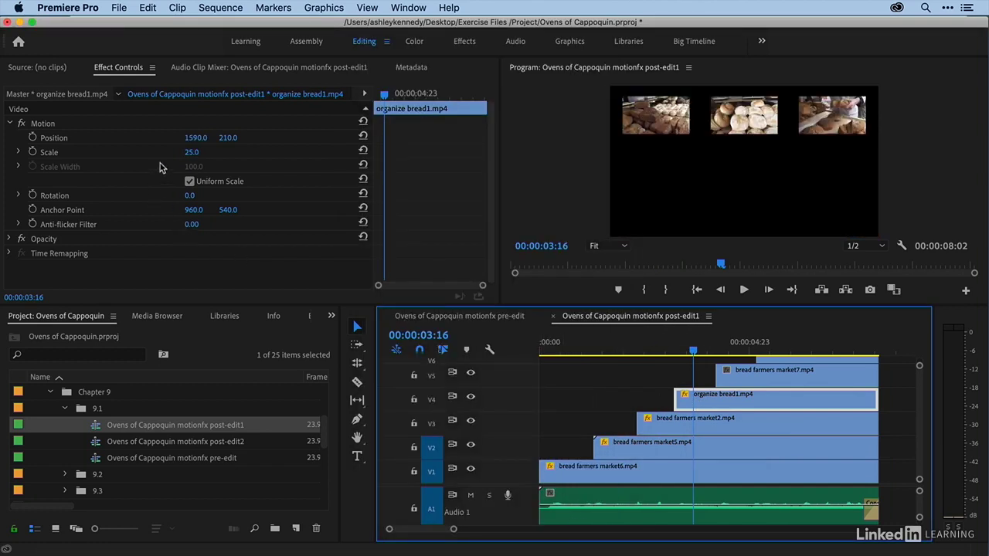
# Set the vertical position of the organize bread1.mp4 clip to 540
pyautogui.click(232, 138)
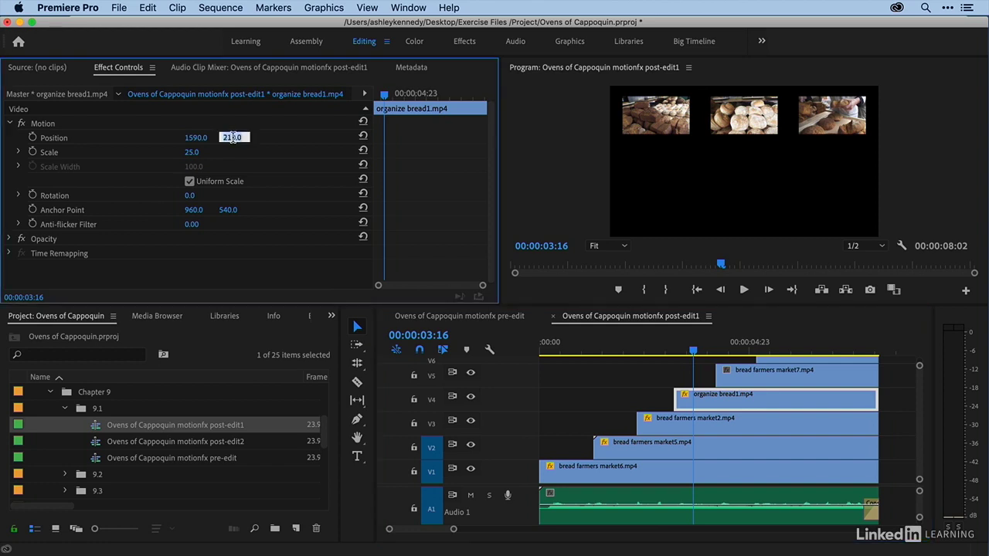
pyautogui.write('540')
pyautogui.press('Return')
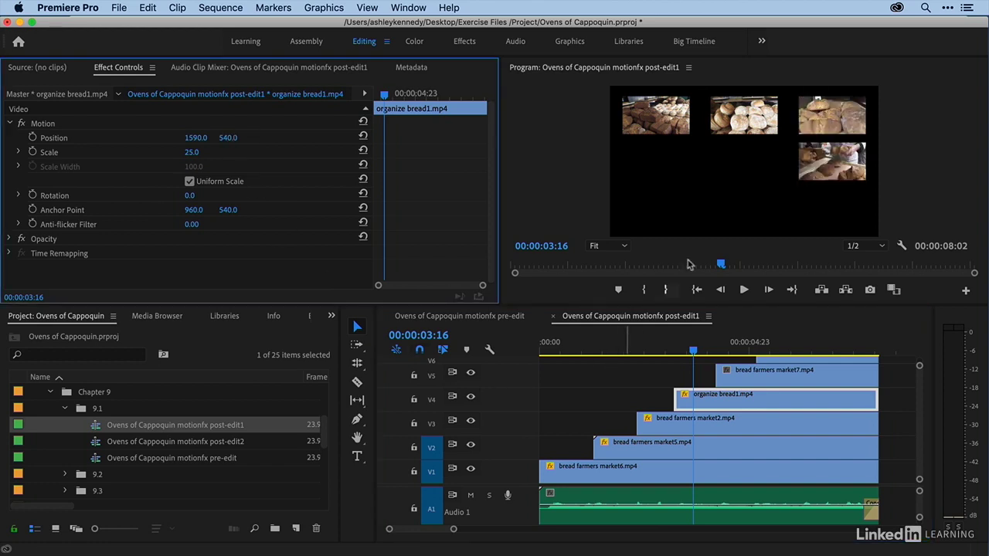
# Paste the copied Motion attributes onto the bread farmers market7.mp4 clip on V5 and set its vertical position to 875
pyautogui.click(735, 347)
pyautogui.click(735, 377)
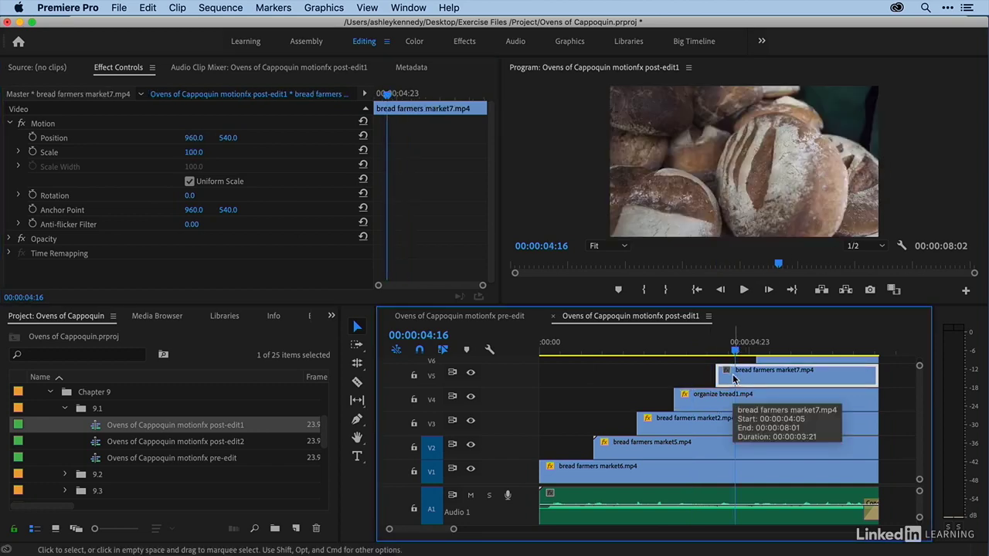
pyautogui.press('alt+super+v')
pyautogui.press('Return')
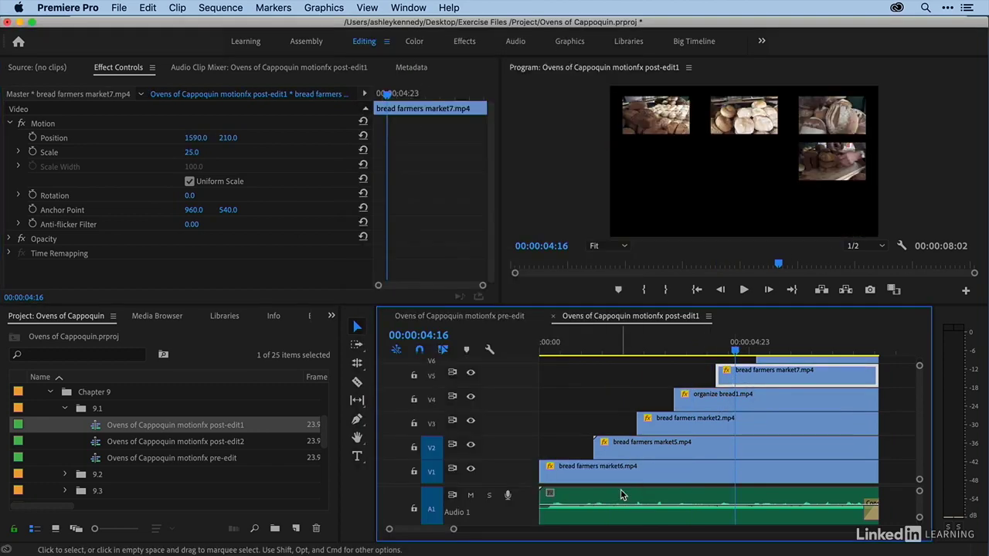
pyautogui.click(232, 137)
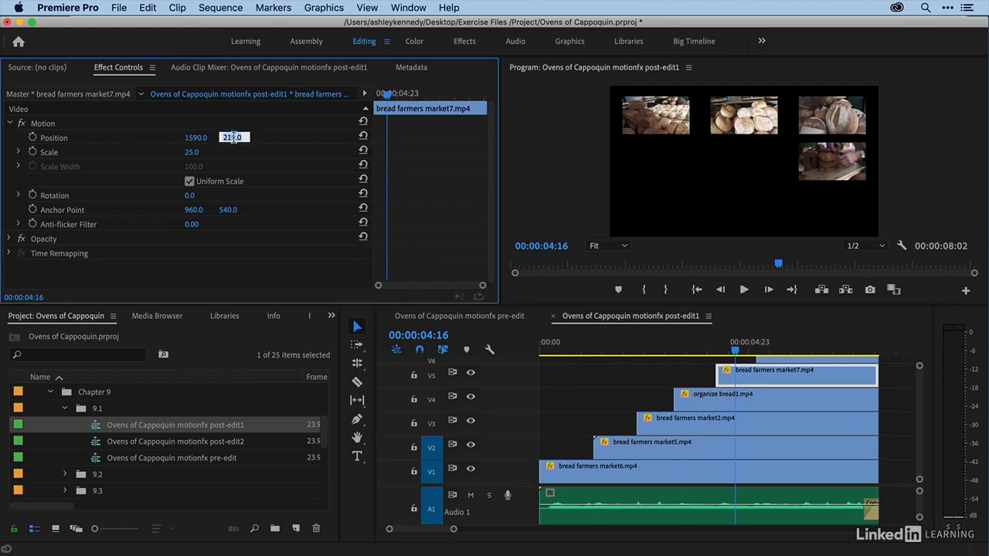
pyautogui.write('875')
pyautogui.press('Return')
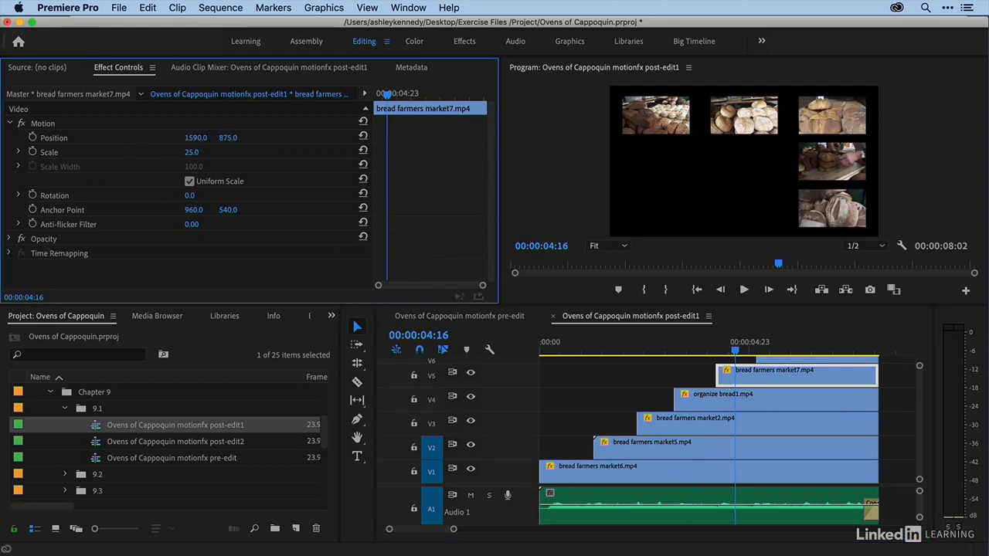
# Open the Ovens of Cappoquin motionfx post-edit2 sequence and play it through
pyautogui.doubleClick(96, 443)
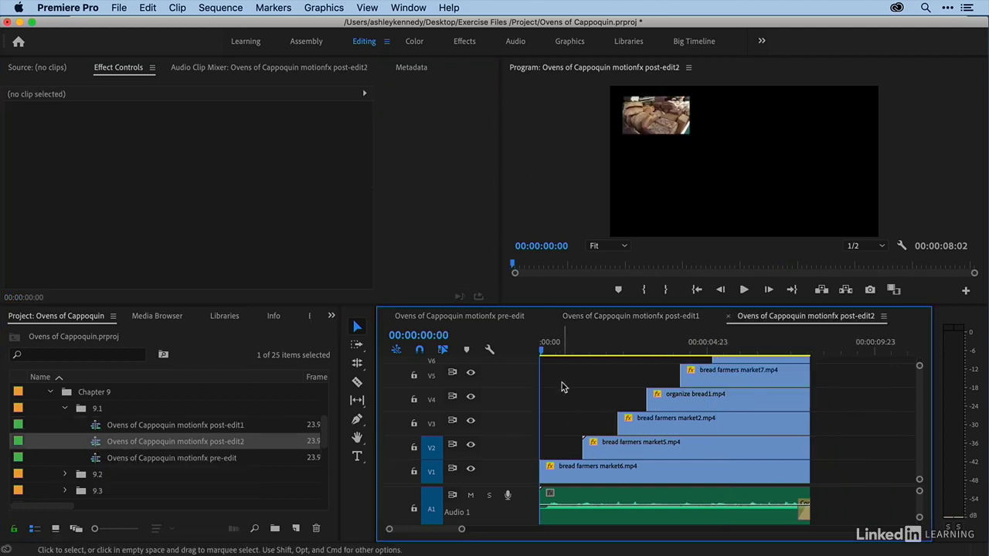
pyautogui.press('space')
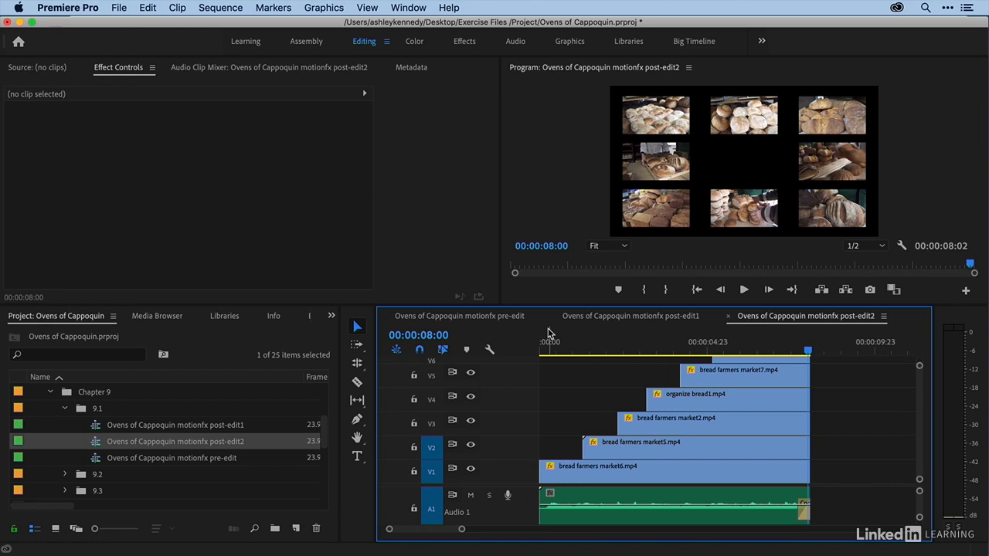
# Try out rotation and anchor point changes on the bread farmers market6.mp4 clip on V1, and reset both parameters
pyautogui.click(549, 342)
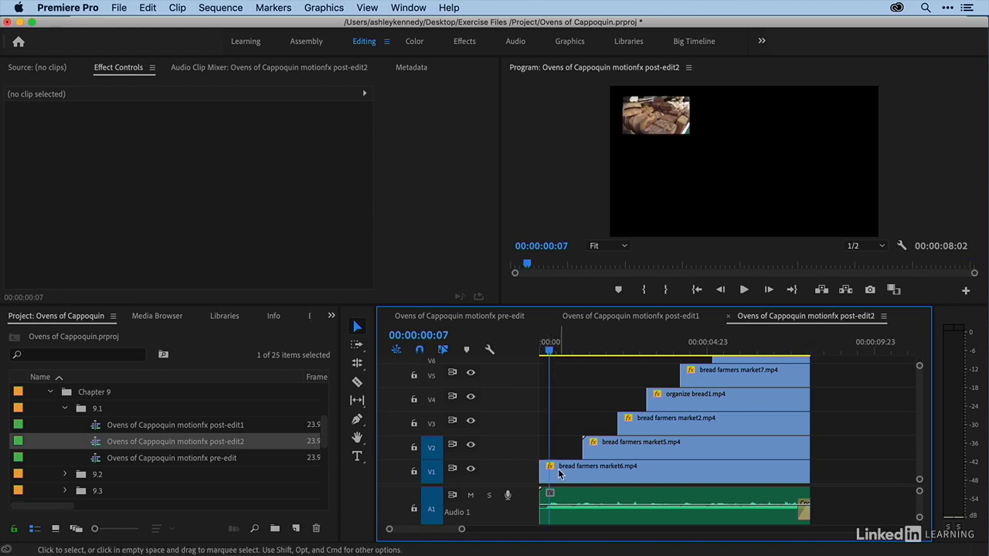
pyautogui.click(559, 473)
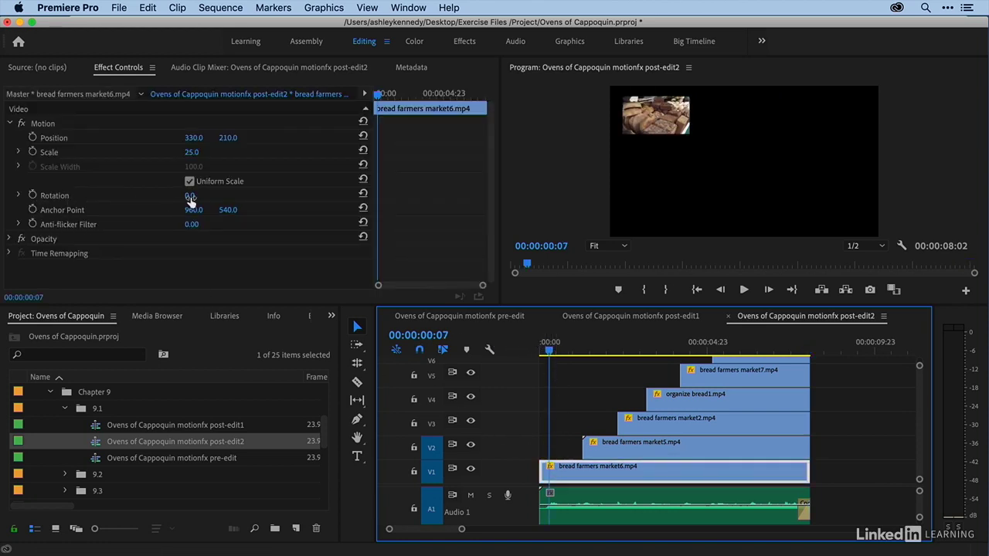
pyautogui.moveTo(191, 199); pyautogui.dragTo(218, 194)
pyautogui.click(362, 194)
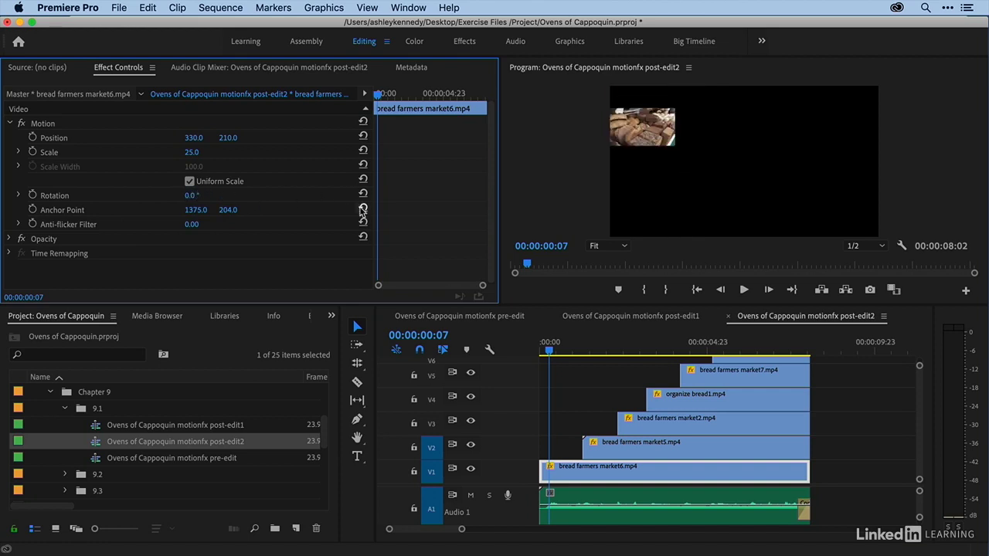
pyautogui.click(363, 209)
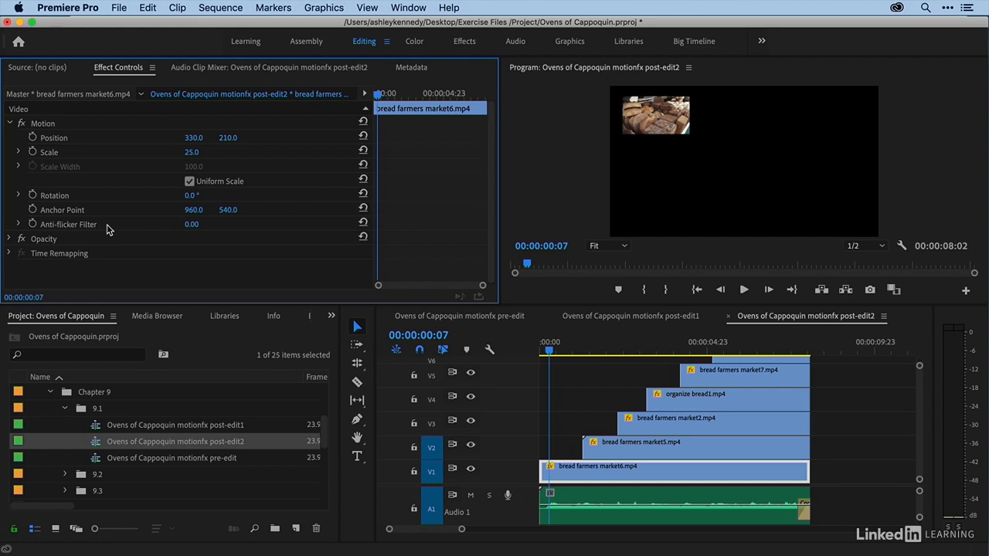
# Try out the opacity setting of the bread farmers market6.mp4 clip
pyautogui.click(9, 239)
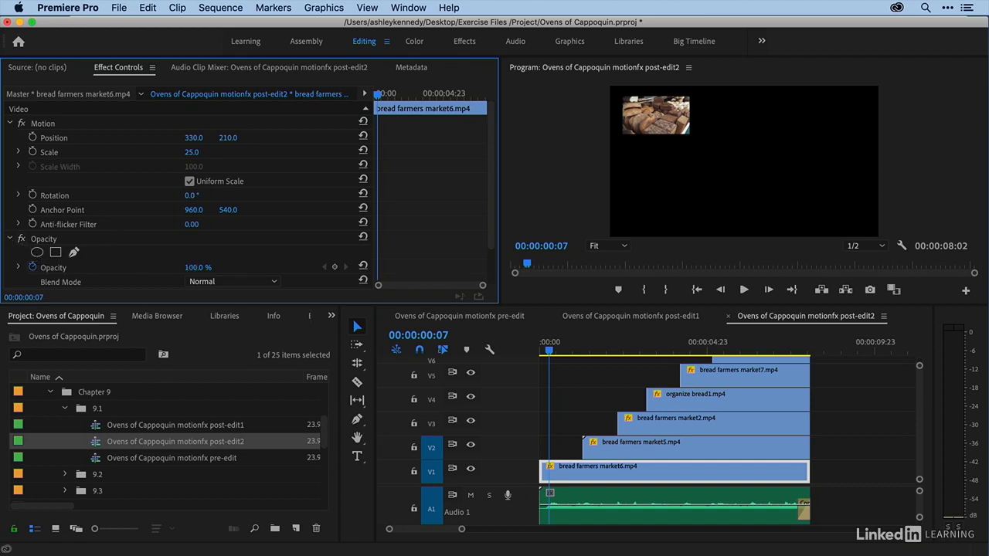
pyautogui.moveTo(193, 268)
pyautogui.mouseDown()
pyautogui.moveTo(116, 267)
pyautogui.moveTo(194, 267)
pyautogui.mouseUp()
pyautogui.click(10, 241)
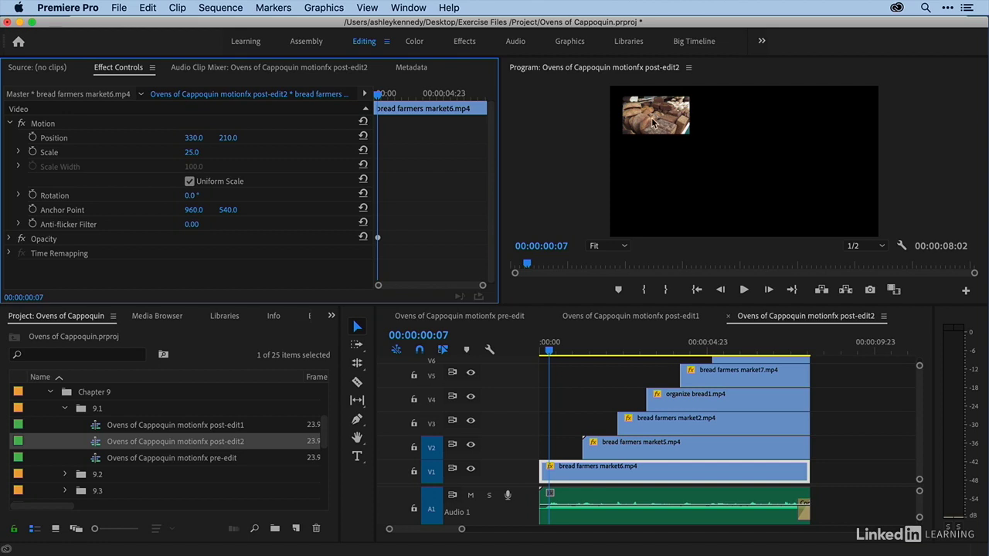
# Show the effects library and look through the video effects categories, including the contents of Adjust
pyautogui.click(332, 316)
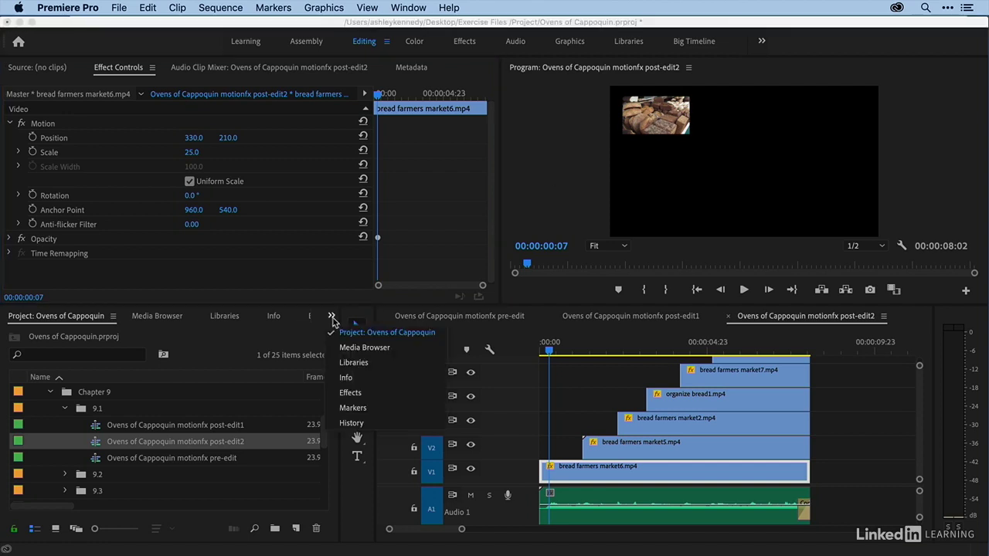
pyautogui.click(348, 392)
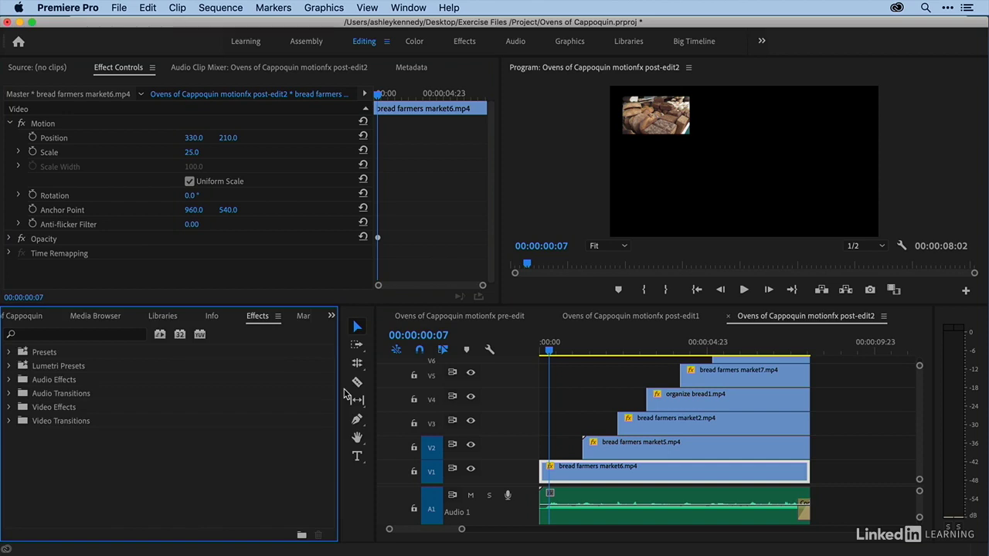
pyautogui.click(9, 407)
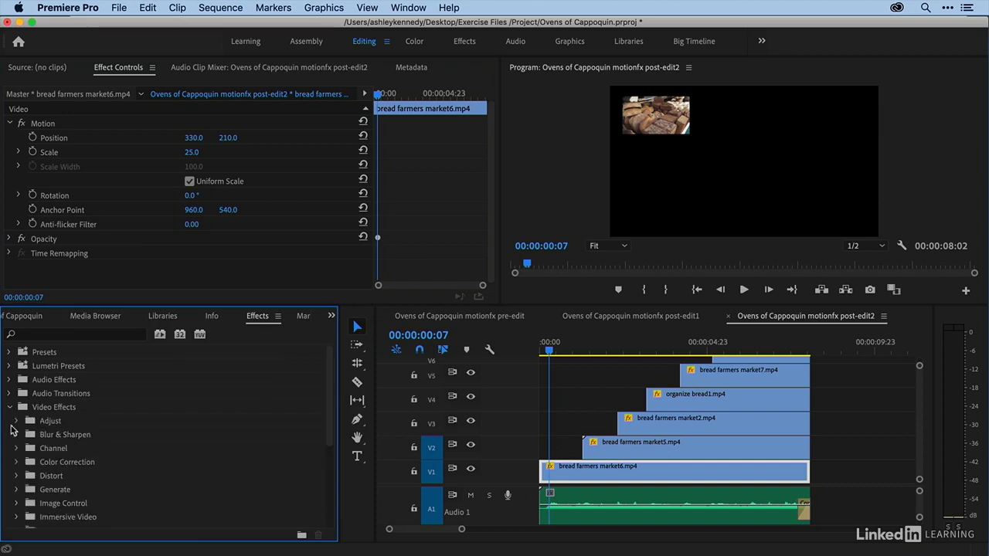
pyautogui.click(16, 421)
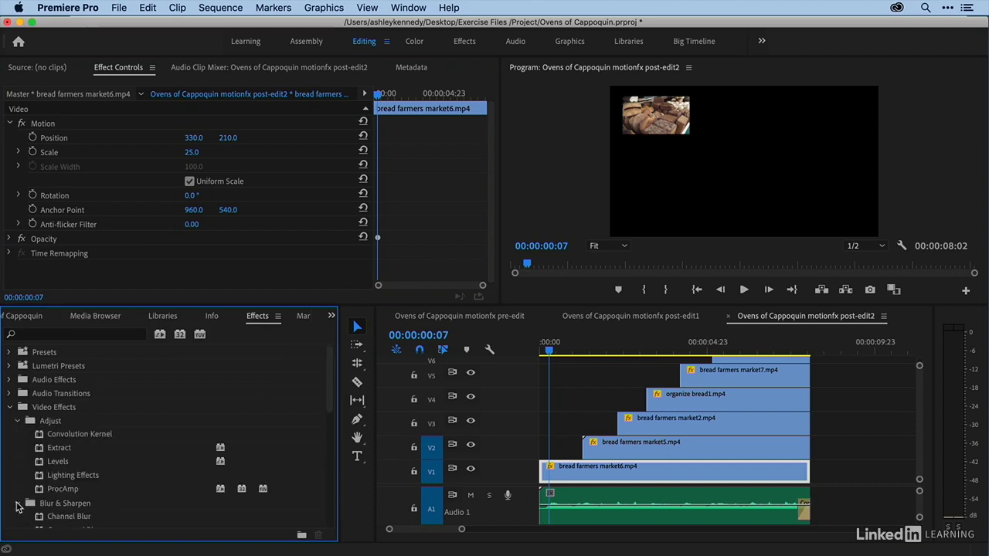
pyautogui.click(17, 421)
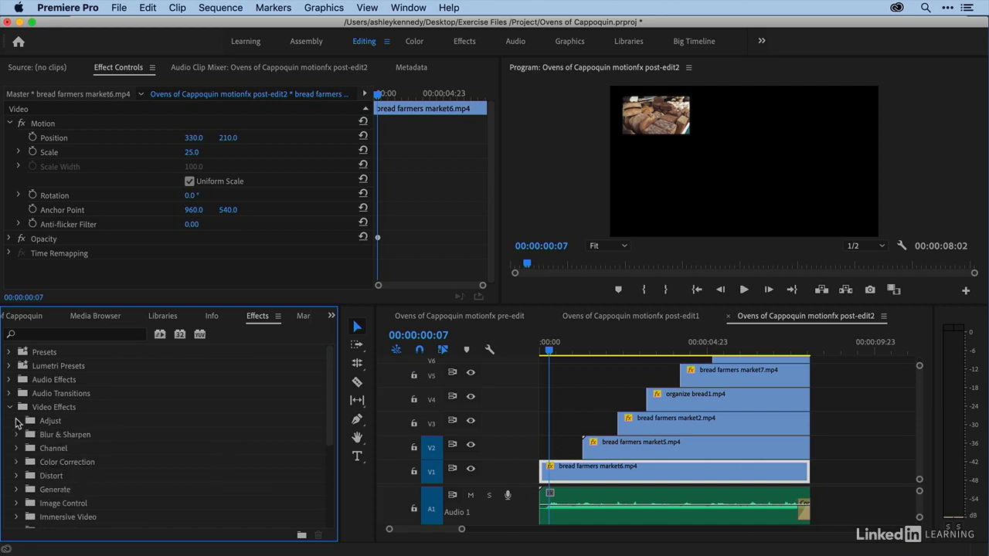
# Select all the video clips on tracks V1 through V8 of the post-edit2 sequence
pyautogui.click(565, 384)
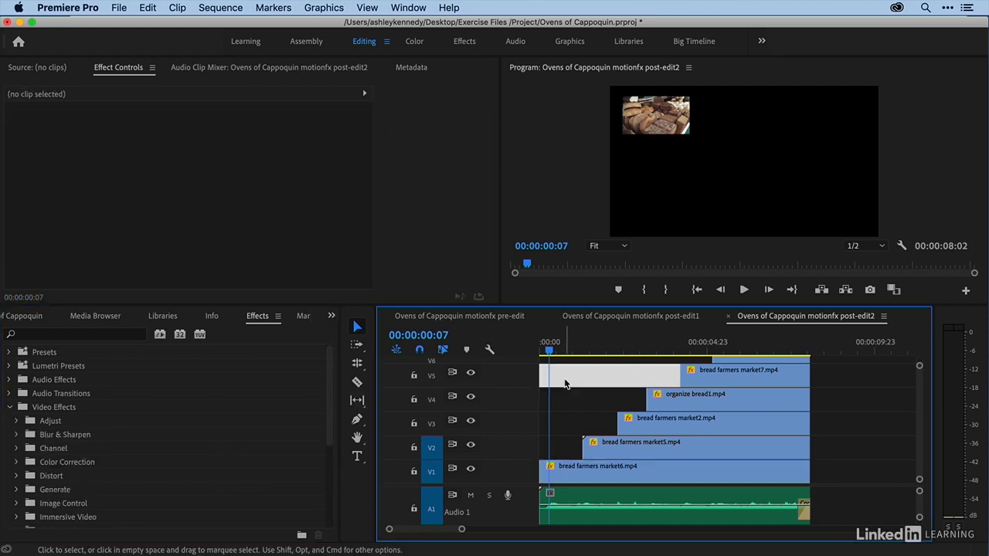
pyautogui.press('`')
pyautogui.moveTo(488, 212); pyautogui.dragTo(255, 421)
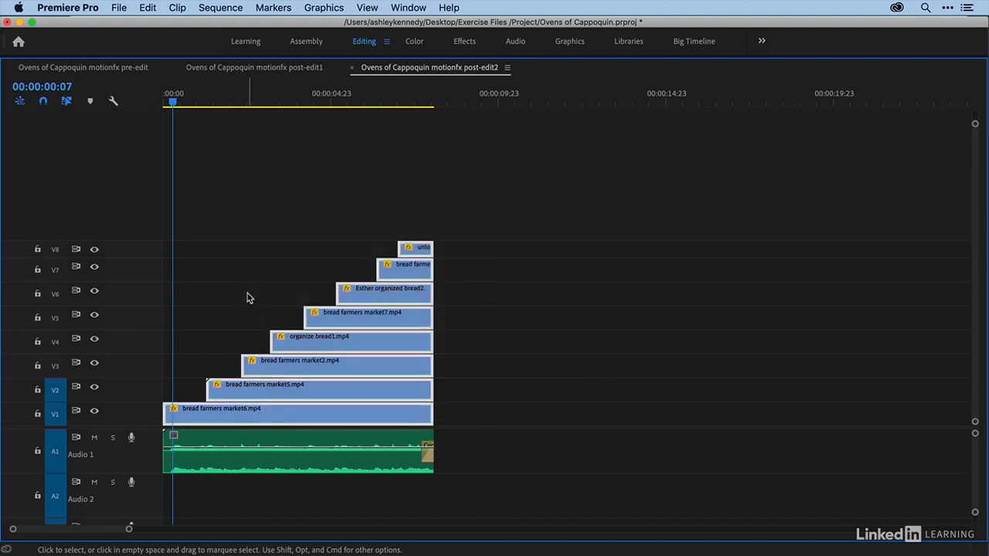
pyautogui.press('`')
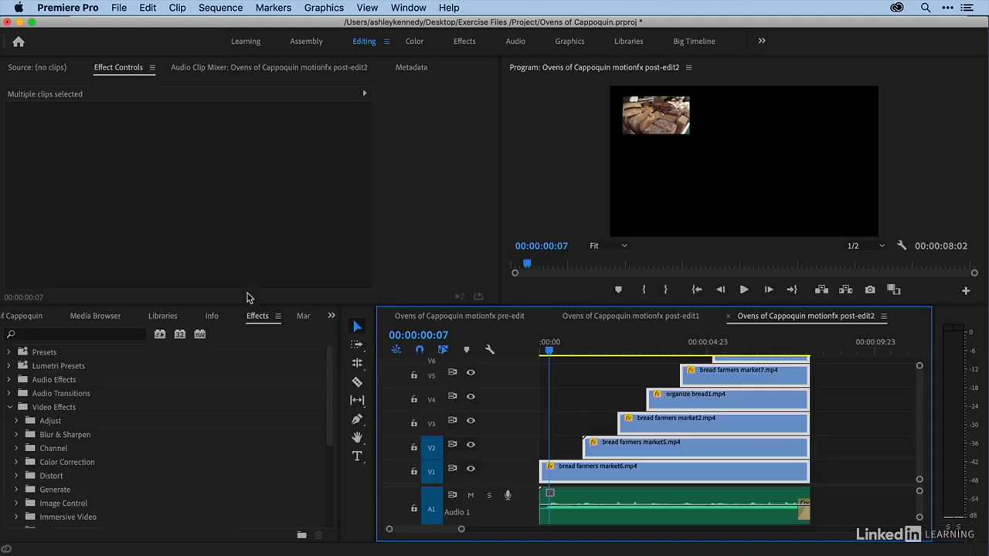
# Find the Bevel Edges Thin preset, apply it to all the selected clips, and play the sequence from the start
pyautogui.click(100, 334)
pyautogui.write('bevel')
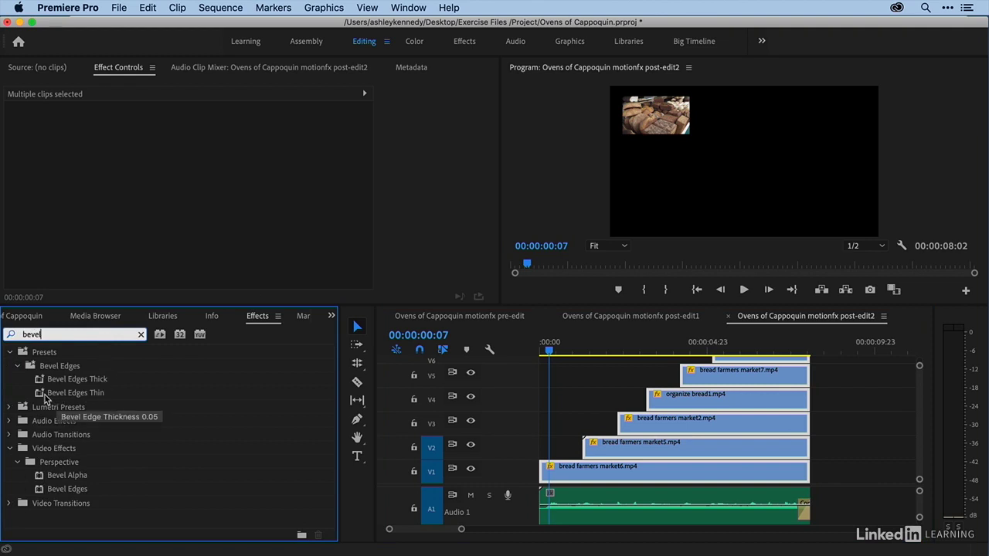
pyautogui.moveTo(41, 396); pyautogui.dragTo(704, 406)
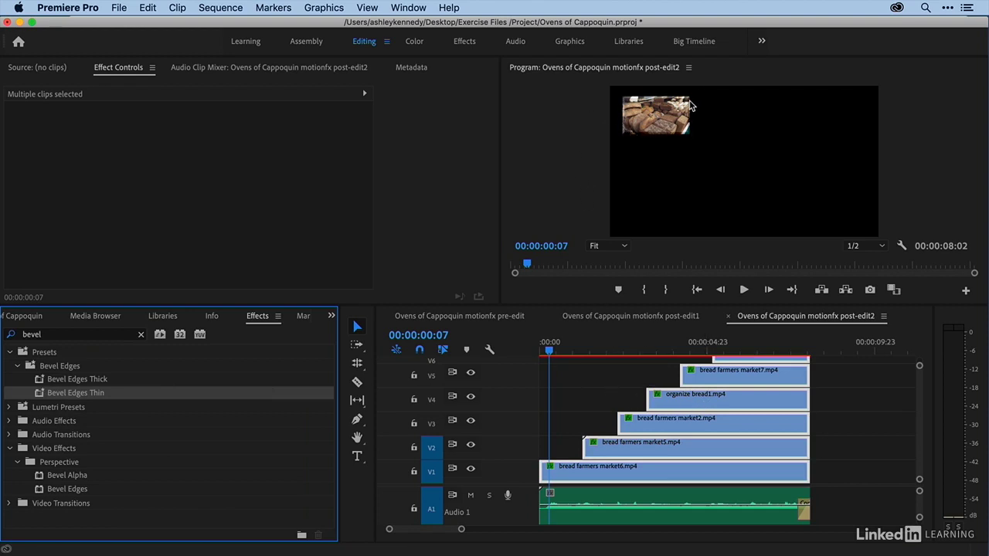
pyautogui.moveTo(558, 345); pyautogui.dragTo(502, 348)
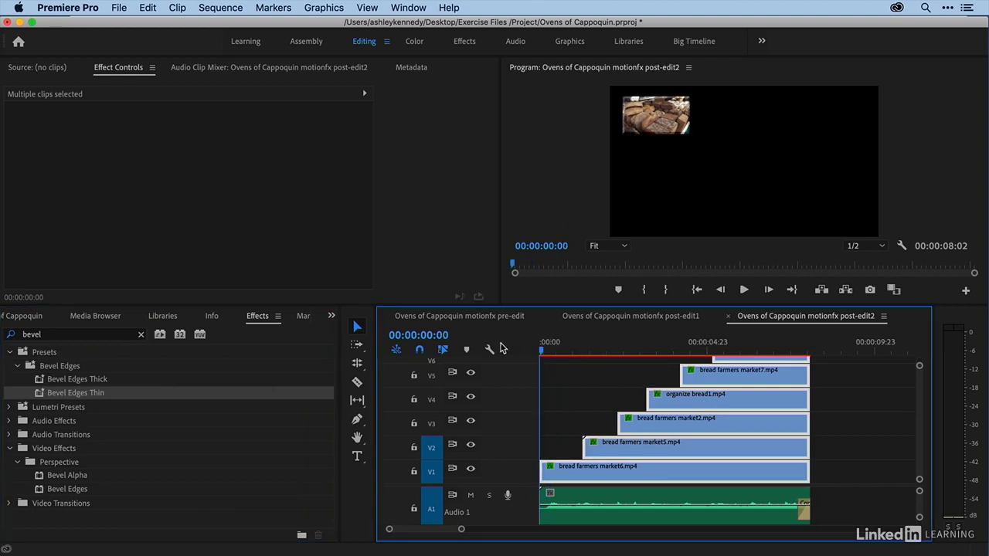
pyautogui.press('space')
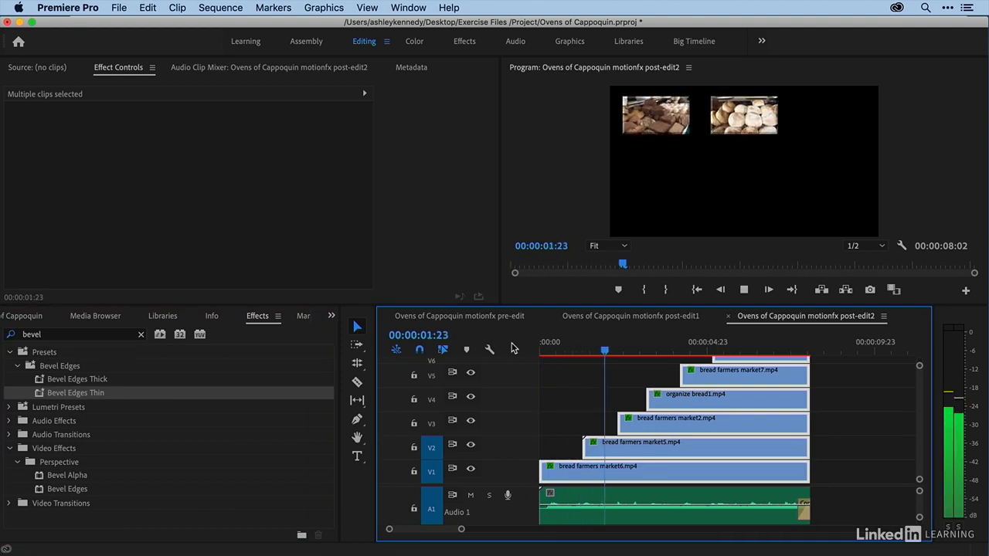